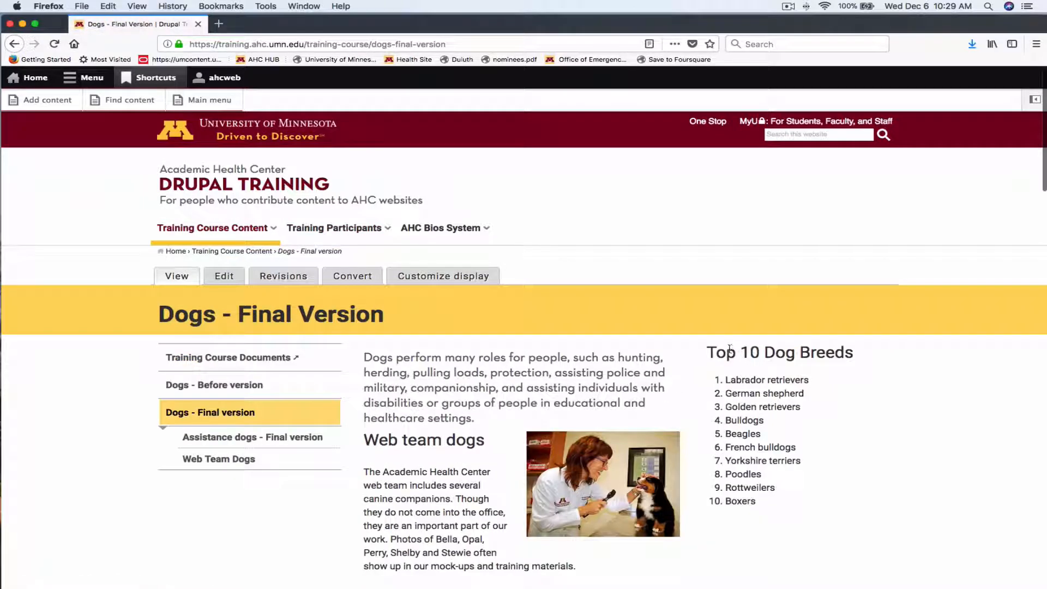
Step: Open the Top 10 Dog Breeds pane document from the Training Course Documents folder
{"action": "left_click_drag", "start_coordinate": [708, 352], "coordinate": [818, 510]}
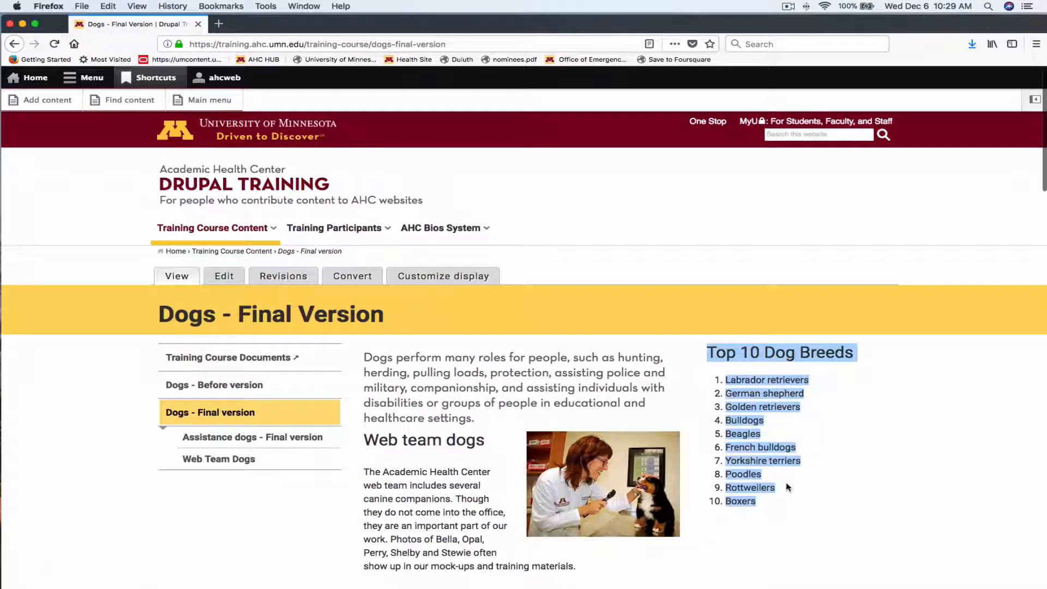
{"action": "left_click", "coordinate": [505, 382]}
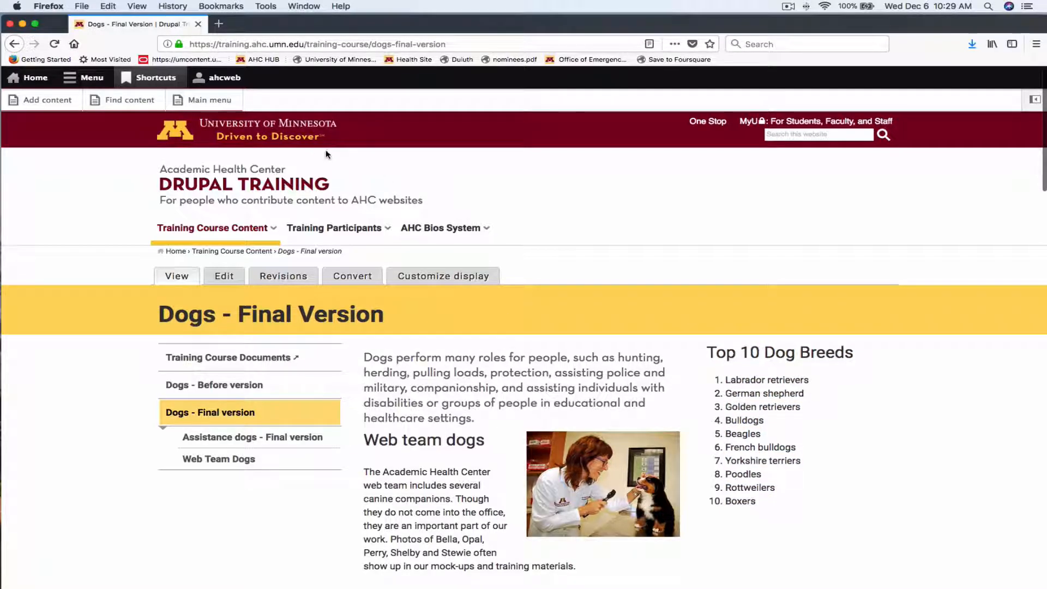
{"action": "mouse_move", "coordinate": [213, 228]}
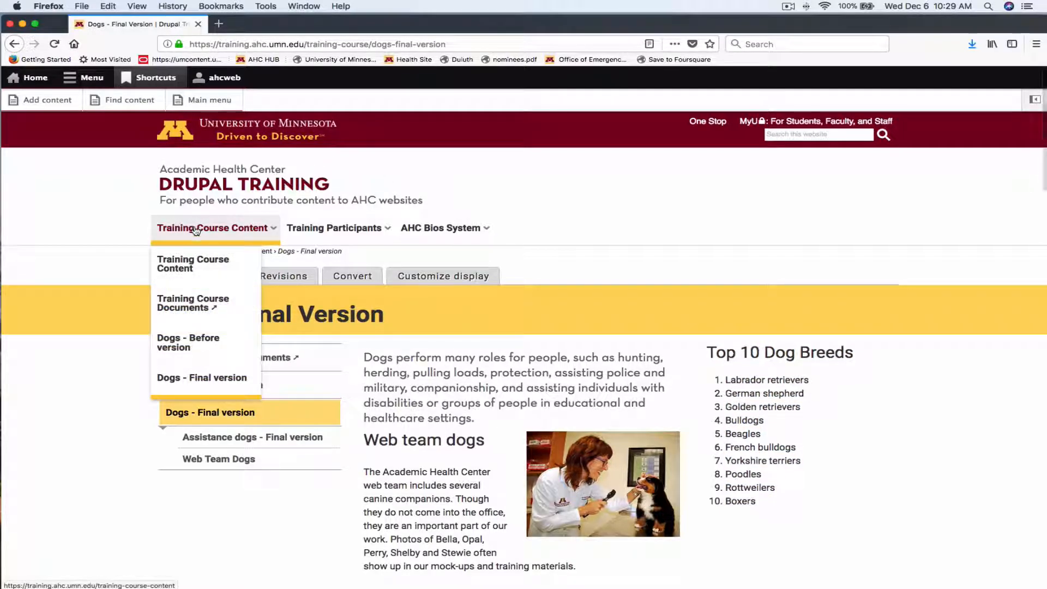
{"action": "left_click", "coordinate": [196, 303]}
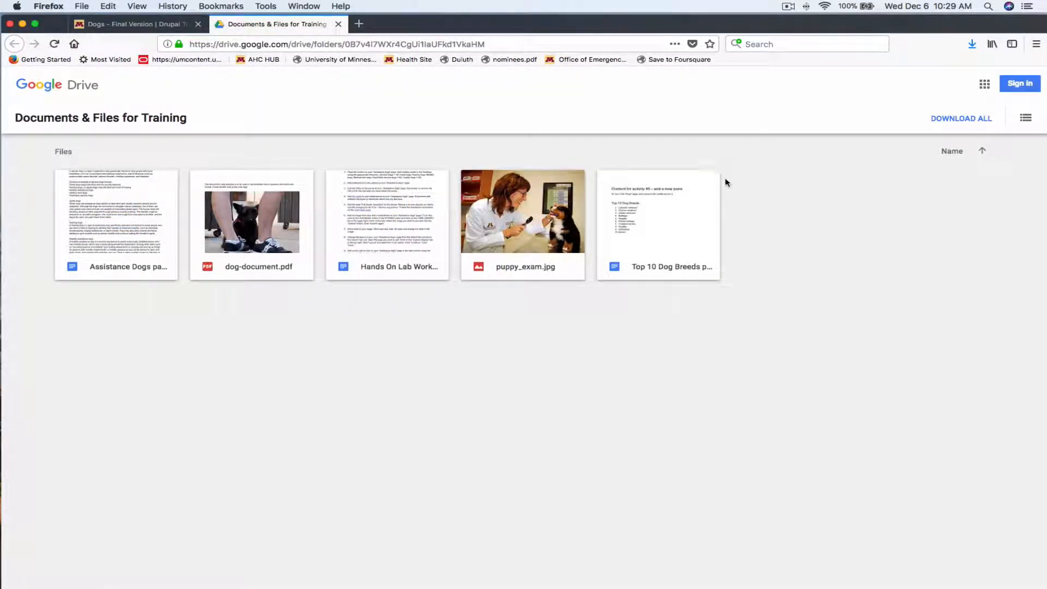
{"action": "left_click", "coordinate": [695, 210]}
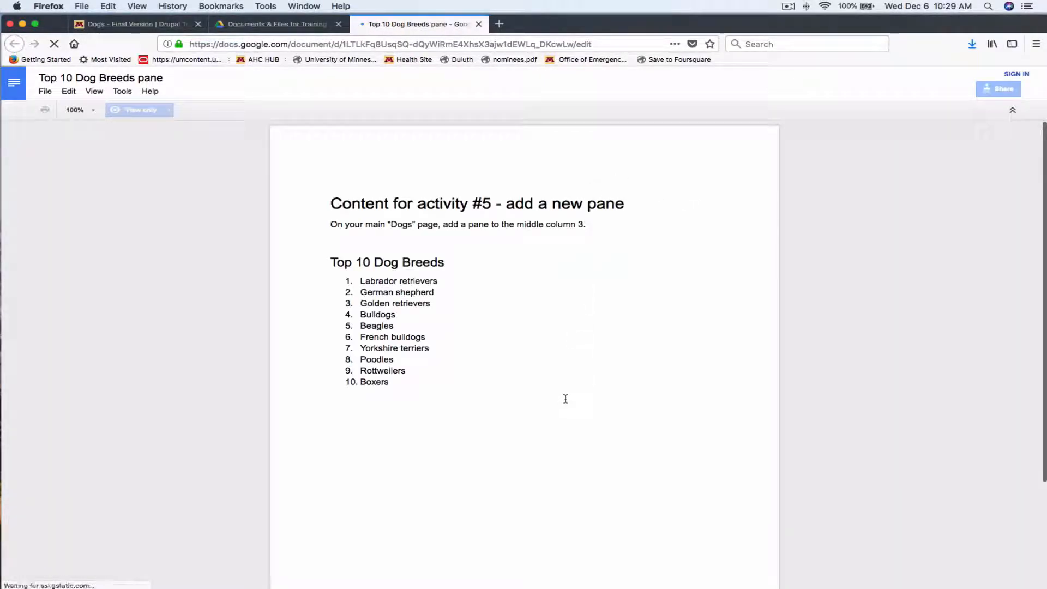
Step: Return to the Drupal training site, open the Training Participant Dog Page and look through its content
{"action": "left_click", "coordinate": [105, 24]}
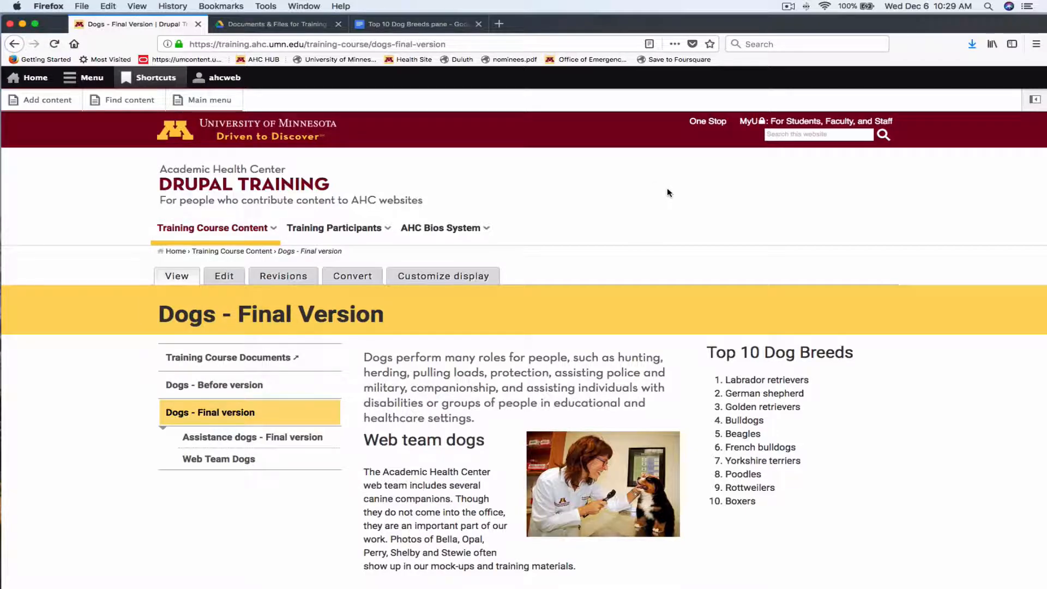
{"action": "mouse_move", "coordinate": [381, 228]}
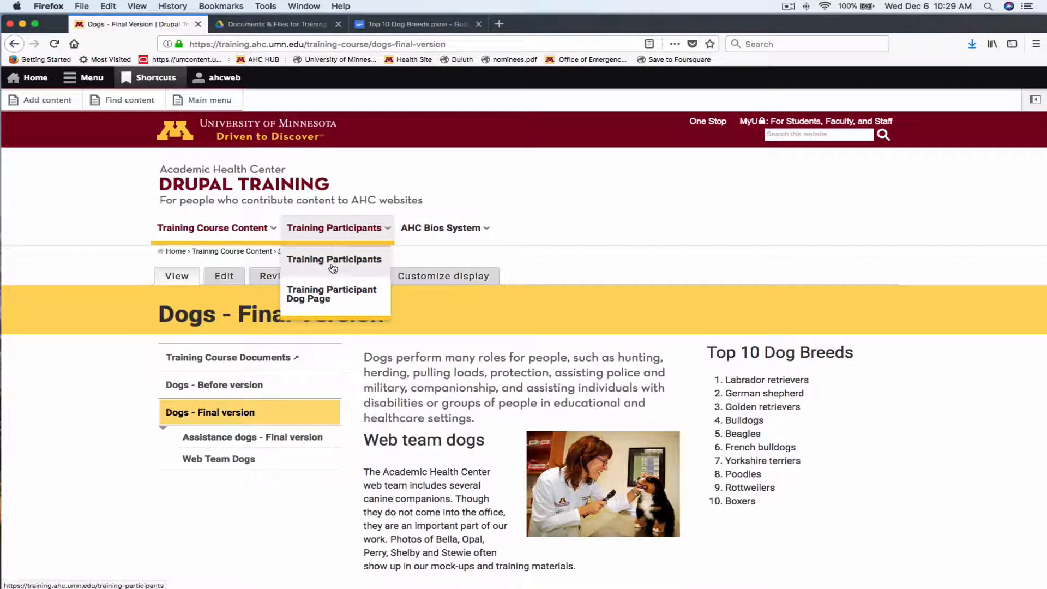
{"action": "left_click", "coordinate": [337, 291]}
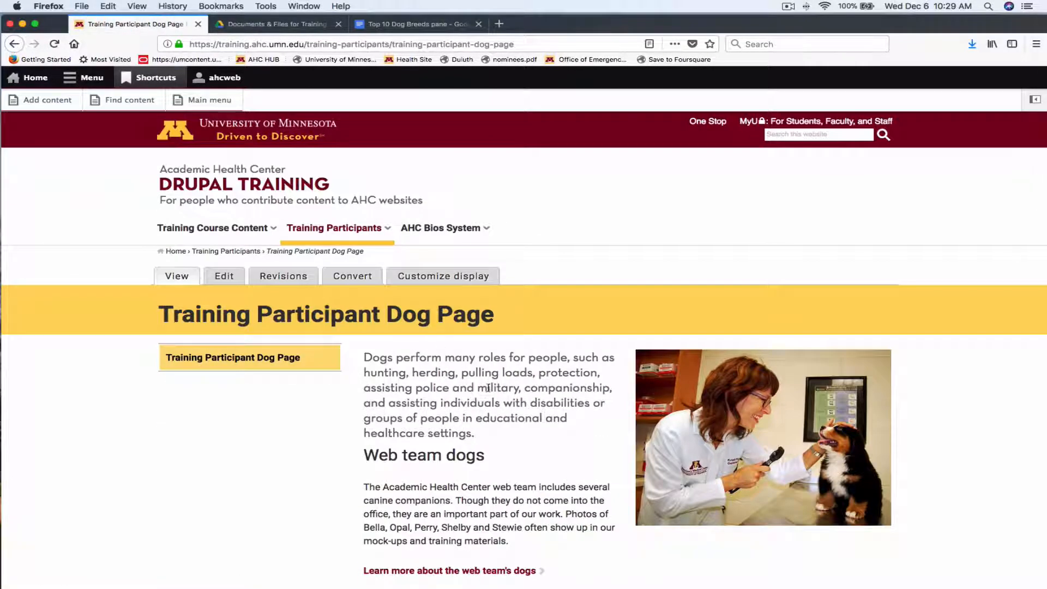
{"action": "scroll", "coordinate": [487, 385], "scroll_direction": "down", "scroll_amount": 6}
{"action": "scroll", "coordinate": [488, 389], "scroll_direction": "down", "scroll_amount": 17}
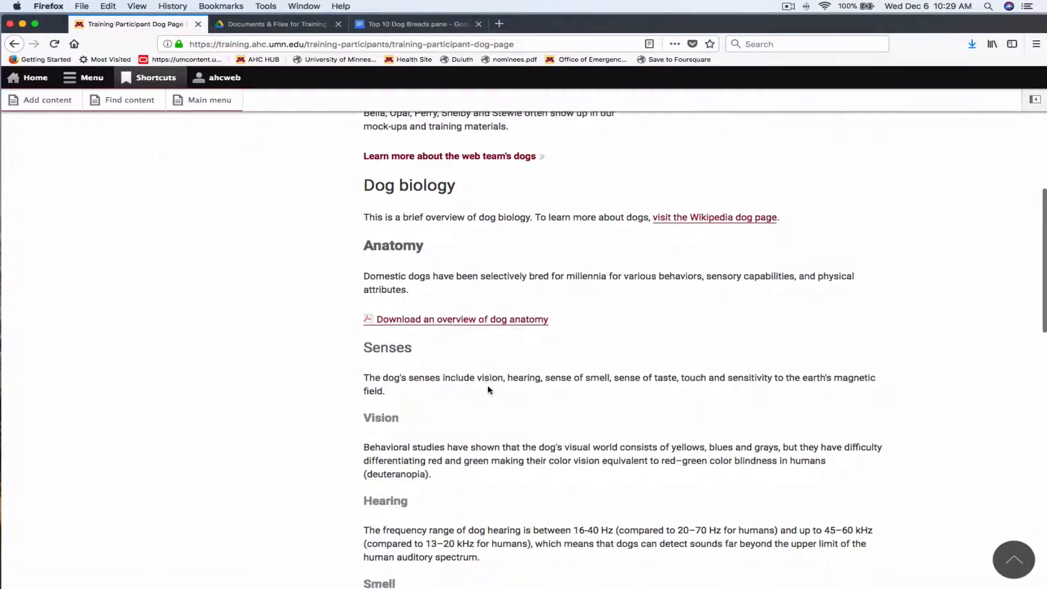
{"action": "scroll", "coordinate": [488, 389], "scroll_direction": "up", "scroll_amount": 3}
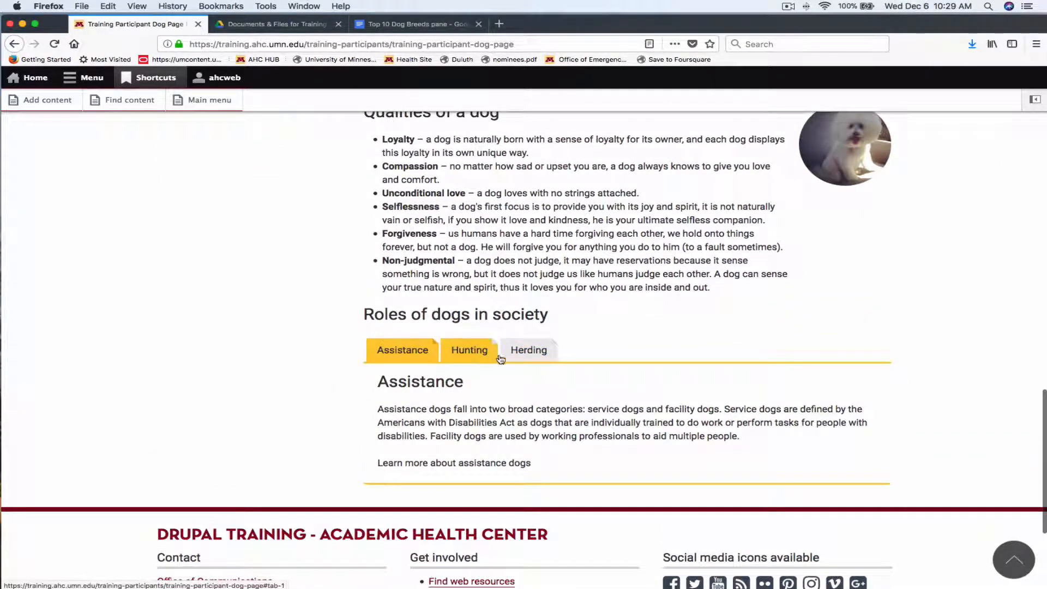
{"action": "scroll", "coordinate": [535, 361], "scroll_direction": "up", "scroll_amount": 20}
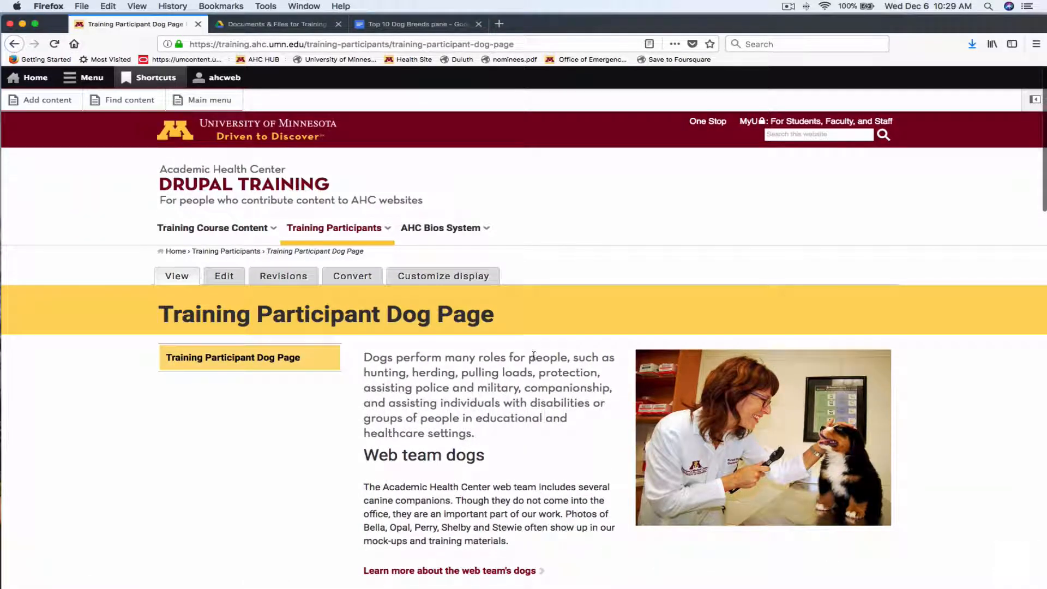
Step: Open the pane content layout of the dog page's full page override for customizing
{"action": "left_click", "coordinate": [436, 278]}
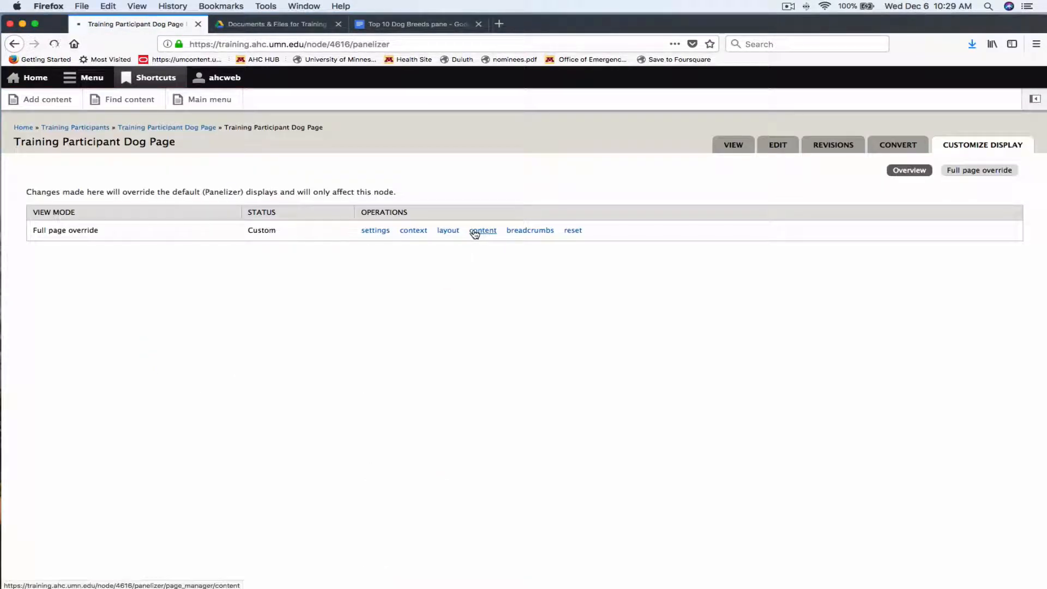
{"action": "left_click", "coordinate": [475, 231]}
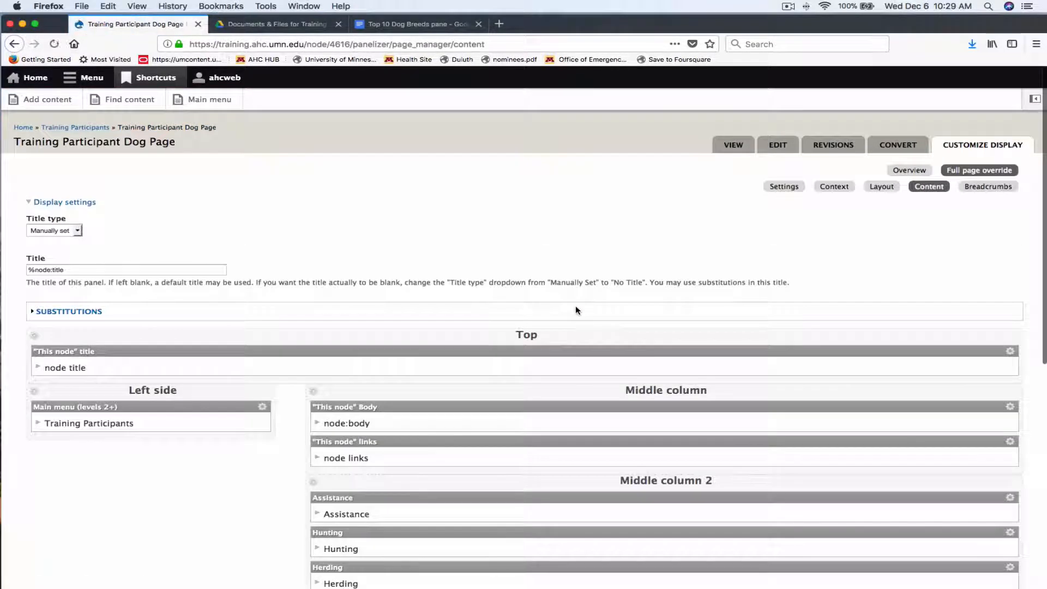
{"action": "scroll", "coordinate": [577, 311], "scroll_direction": "down", "scroll_amount": 3}
{"action": "scroll", "coordinate": [576, 310], "scroll_direction": "down", "scroll_amount": 1}
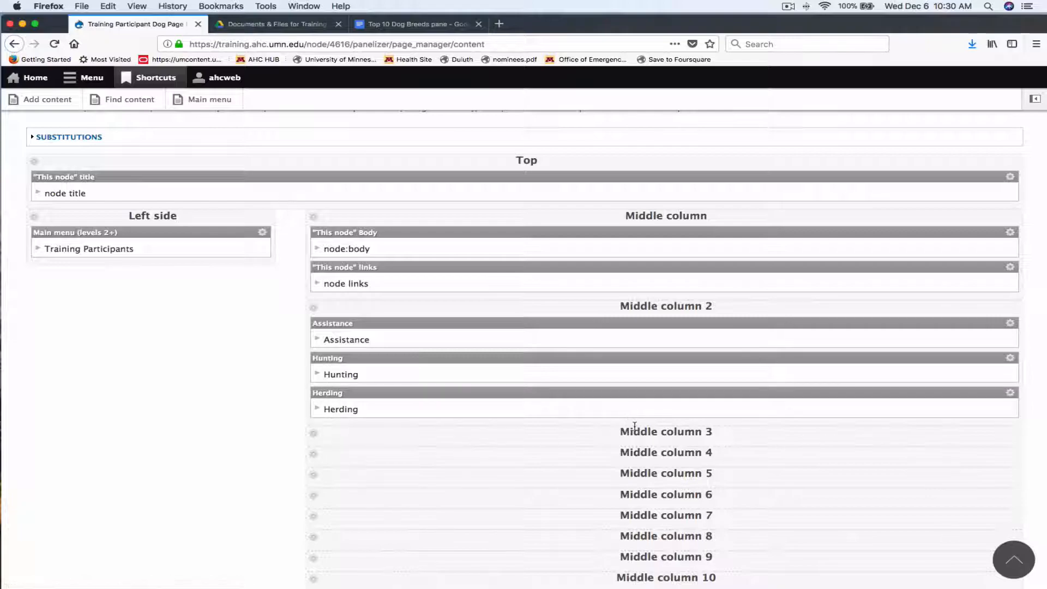
Step: Start adding a new text pane to Middle column 3
{"action": "left_click_drag", "start_coordinate": [620, 429], "coordinate": [725, 434]}
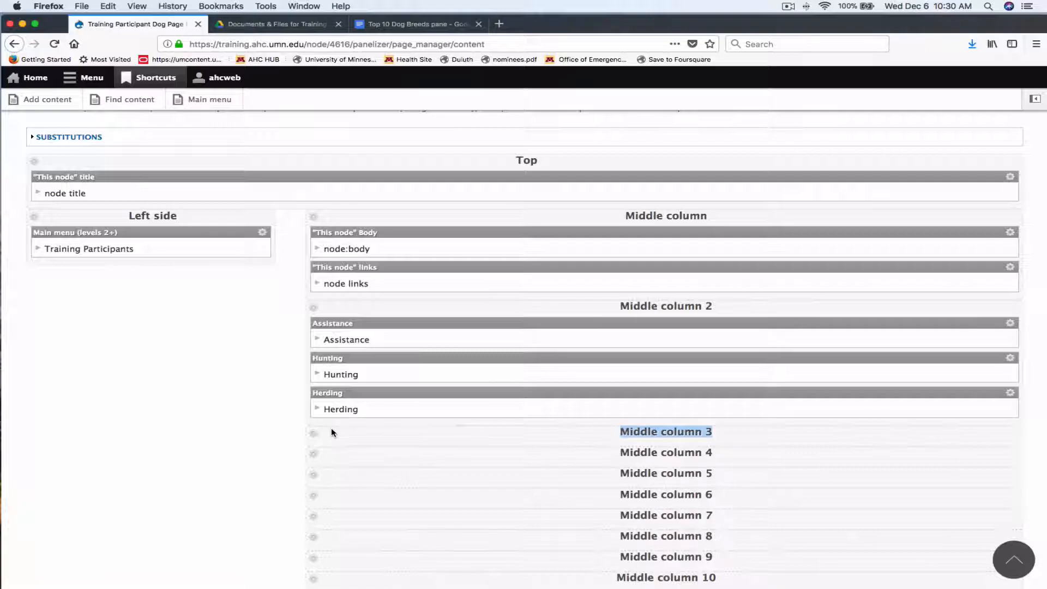
{"action": "left_click", "coordinate": [315, 435]}
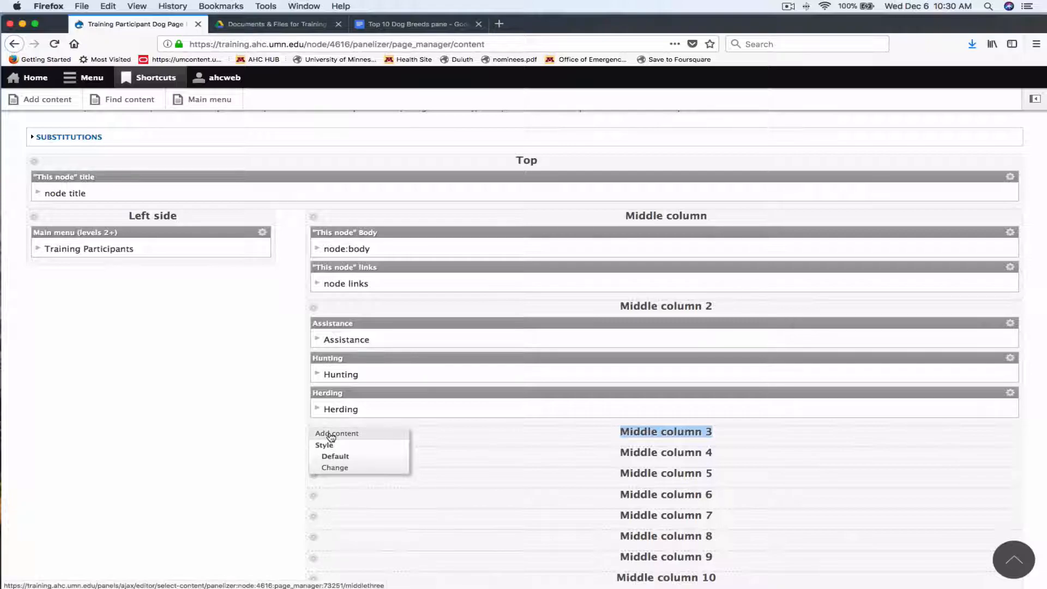
{"action": "left_click", "coordinate": [331, 435]}
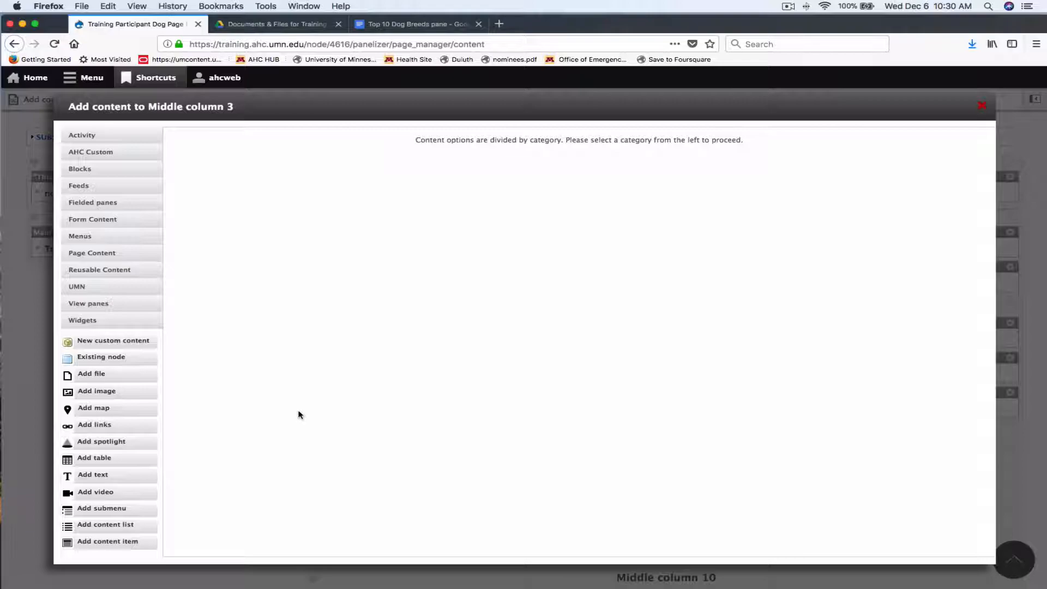
{"action": "left_click", "coordinate": [97, 476]}
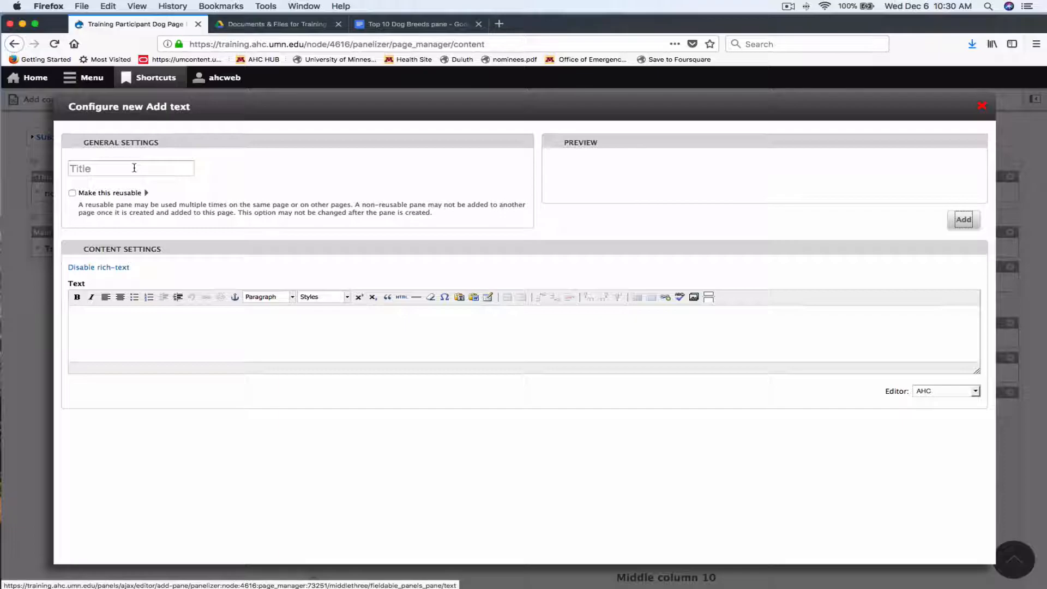
Step: Copy the heading "Top 10 Dog Breeds" from the source document and paste it as the new pane's title
{"action": "left_click", "coordinate": [124, 172]}
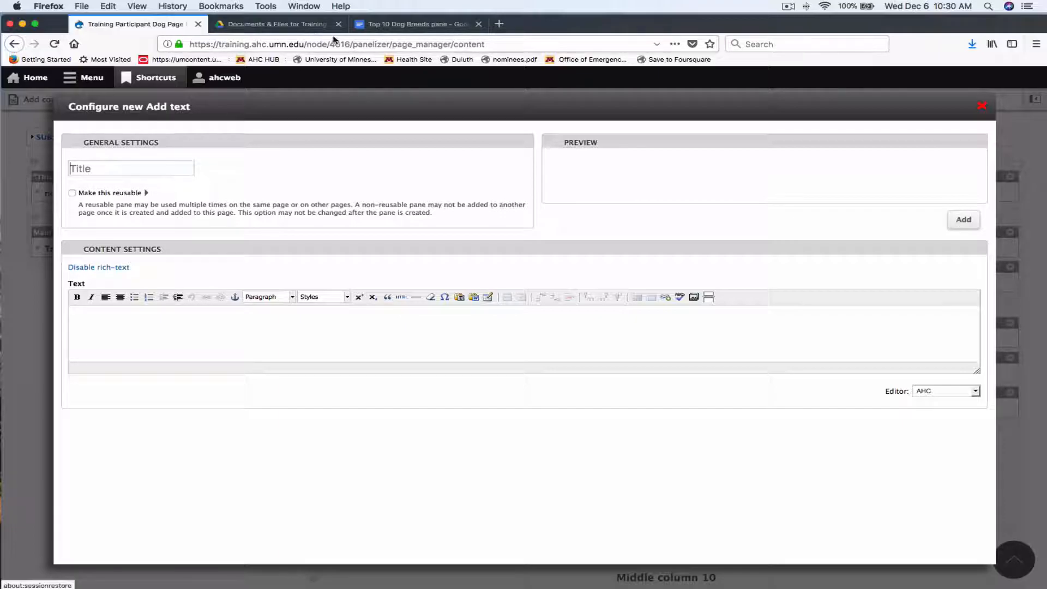
{"action": "left_click", "coordinate": [412, 24]}
{"action": "left_click_drag", "start_coordinate": [331, 264], "coordinate": [446, 254]}
{"action": "key", "text": "super+c"}
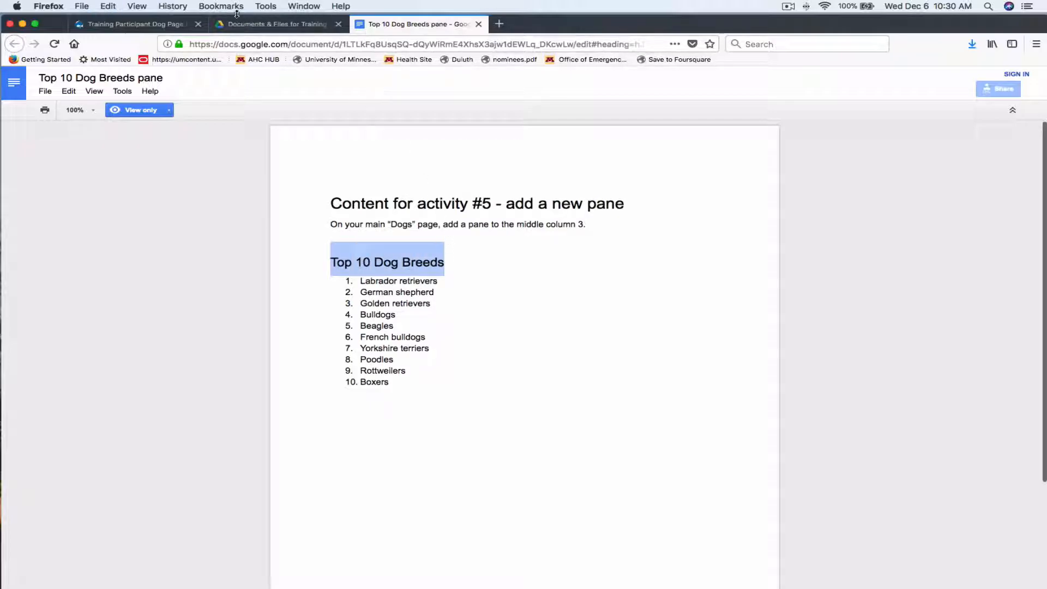
{"action": "left_click", "coordinate": [131, 26]}
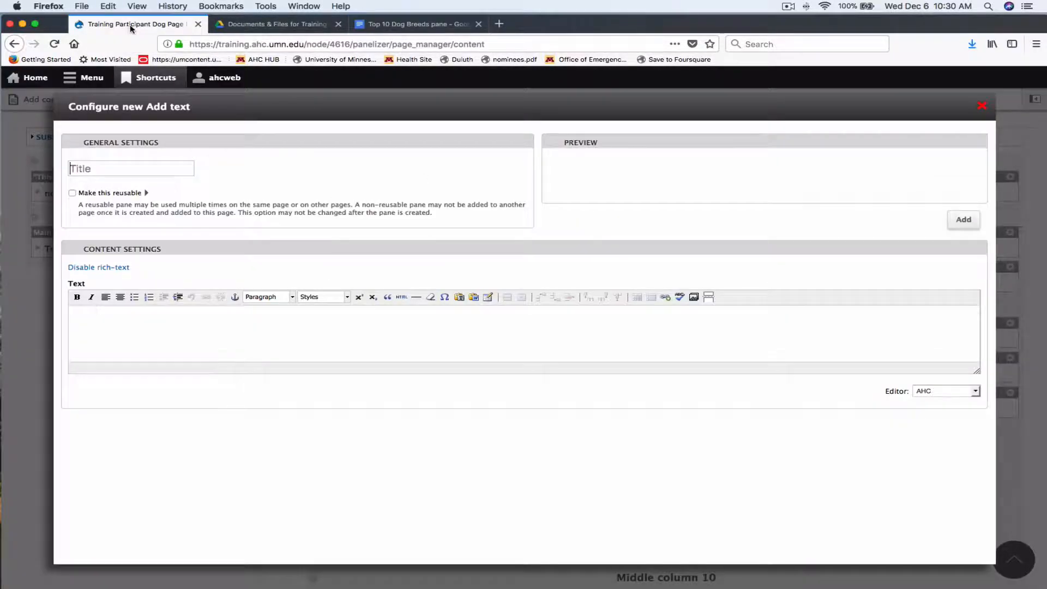
{"action": "left_click", "coordinate": [112, 167]}
{"action": "key", "text": "Escape"}
{"action": "key", "text": "super+v"}
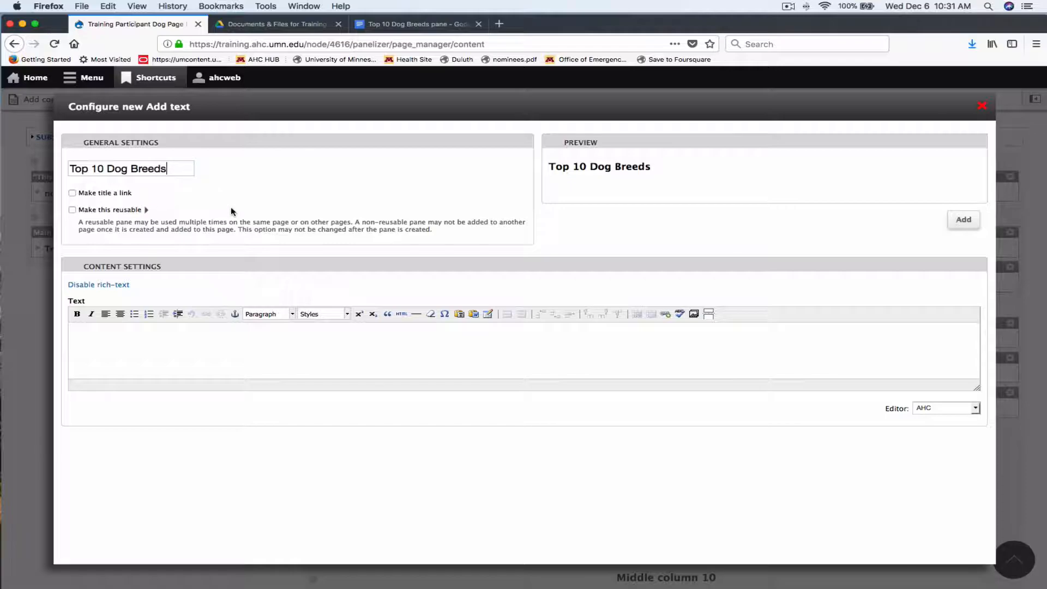
Step: Copy the ten listed breeds, Labrador retrievers through Boxers, from the document and insert them into the pane's text using Paste from Word
{"action": "left_click", "coordinate": [415, 24]}
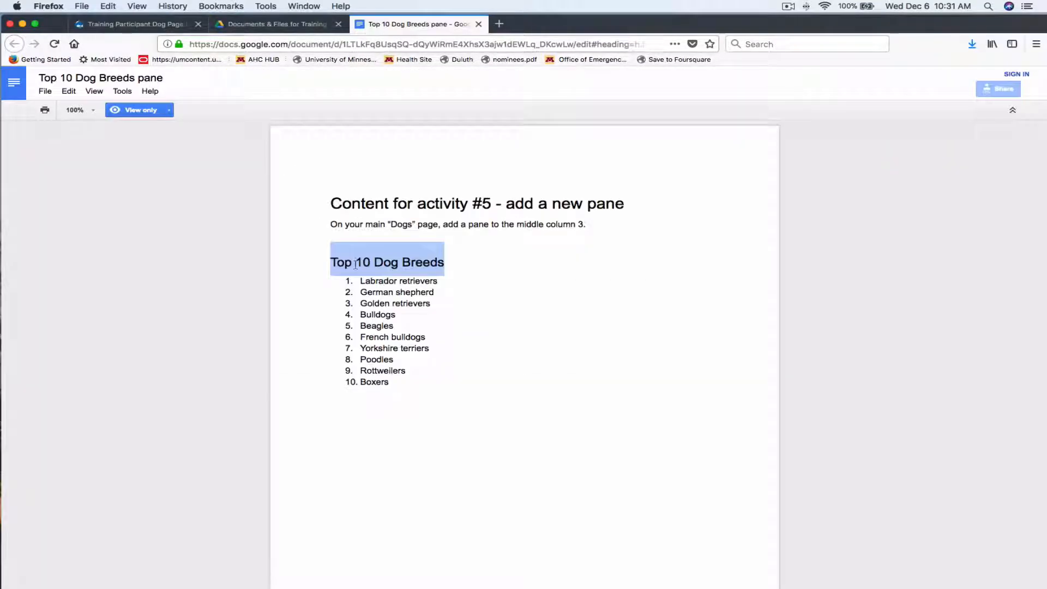
{"action": "left_click_drag", "start_coordinate": [359, 280], "coordinate": [404, 381]}
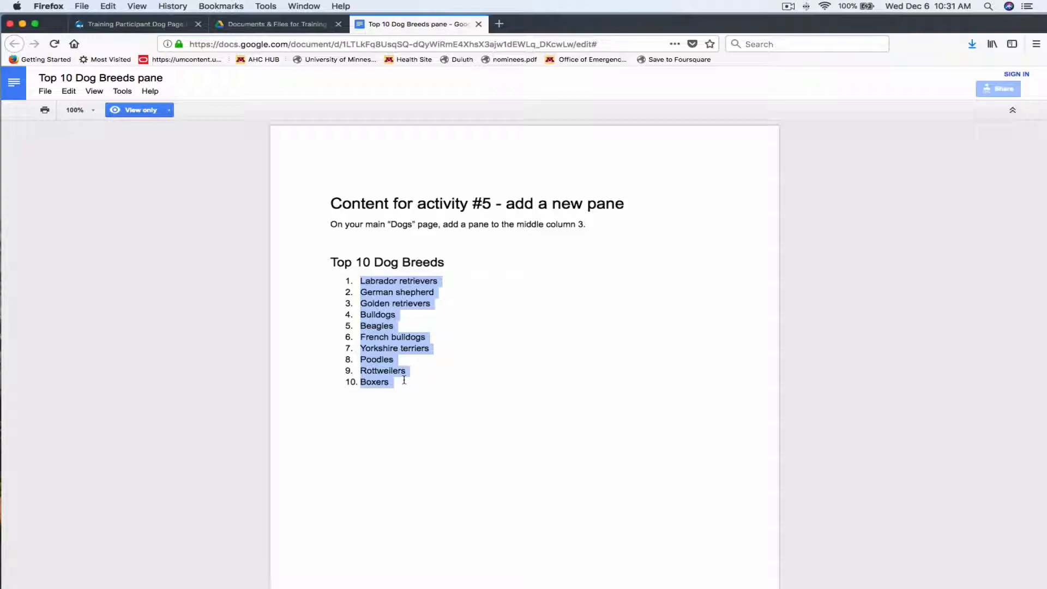
{"action": "left_click", "coordinate": [148, 28]}
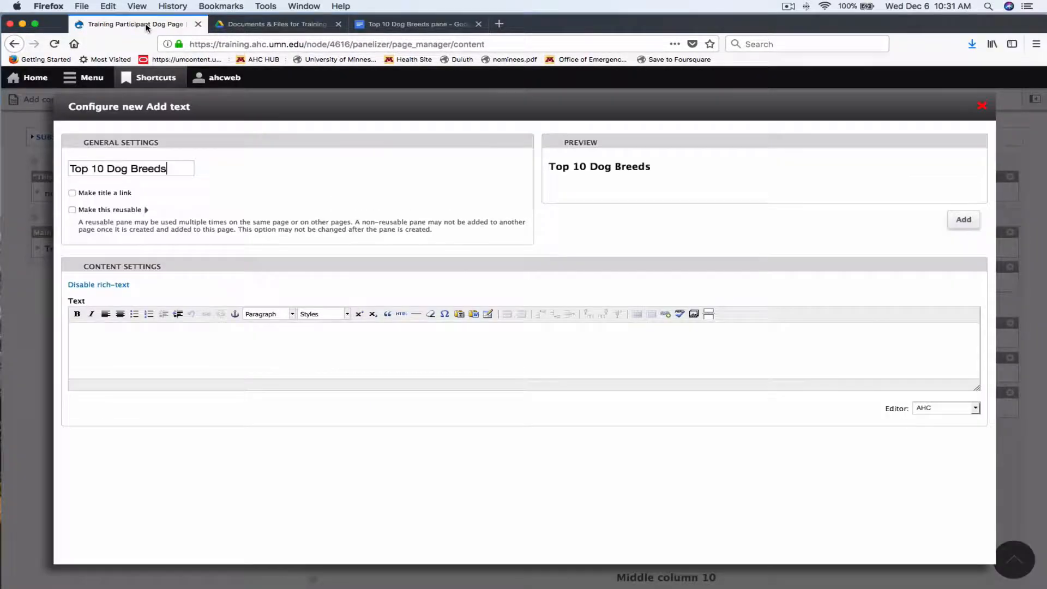
{"action": "left_click", "coordinate": [158, 333]}
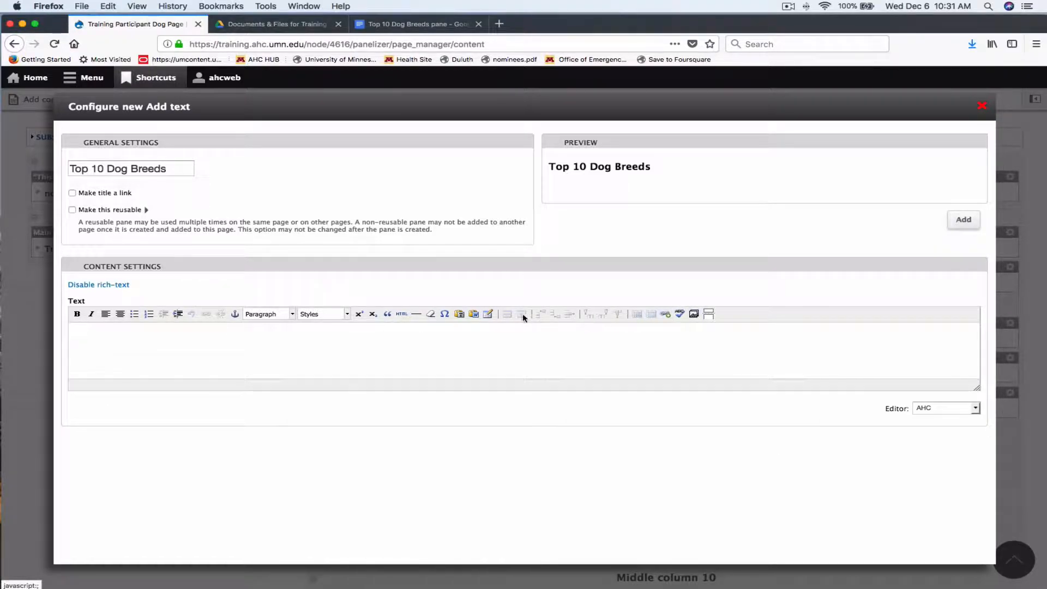
{"action": "left_click", "coordinate": [473, 315]}
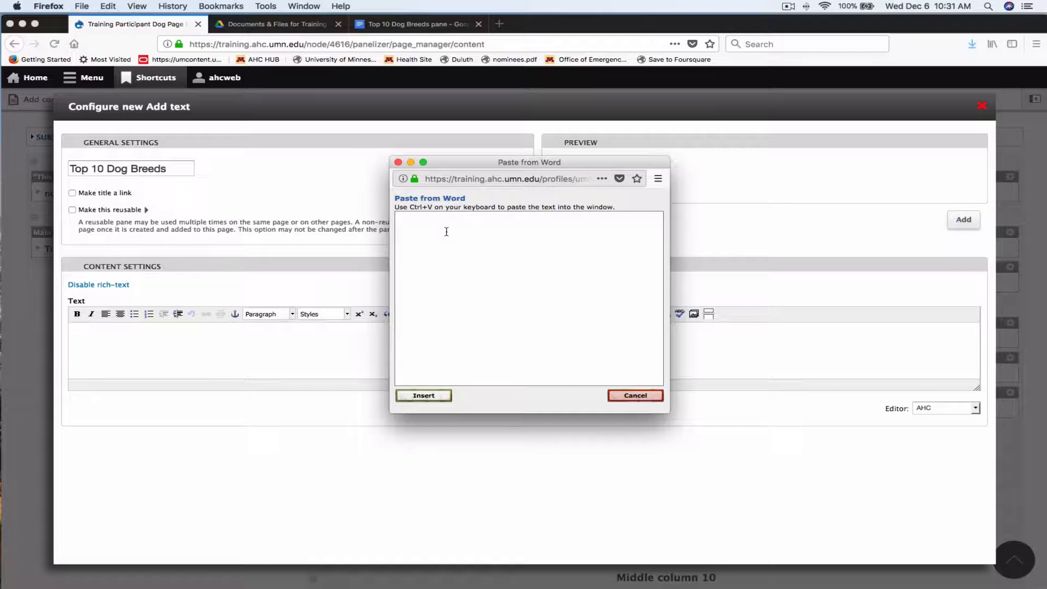
{"action": "key", "text": "cmd+v"}
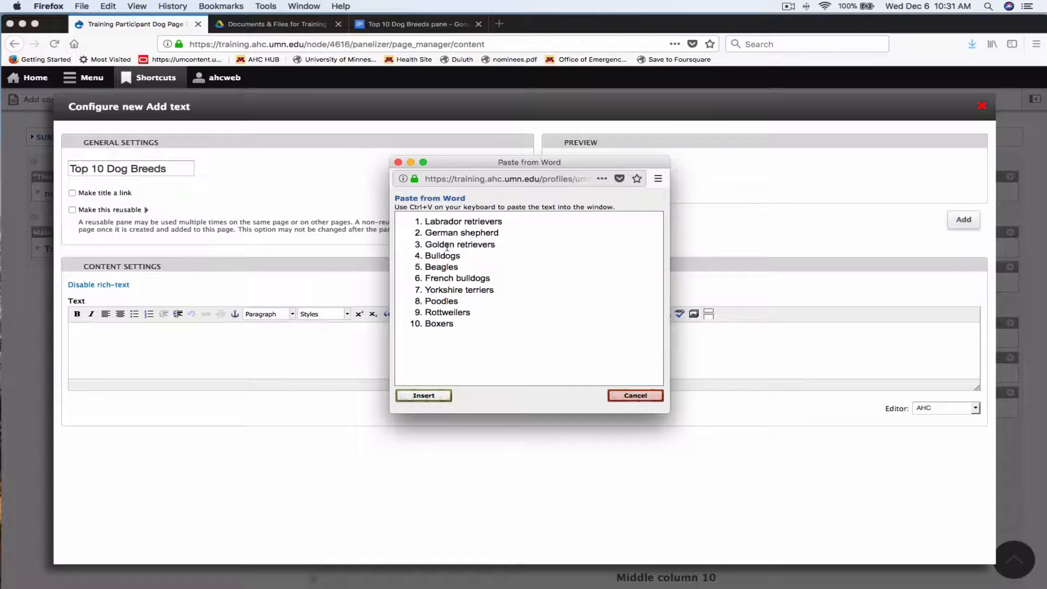
{"action": "left_click", "coordinate": [425, 395]}
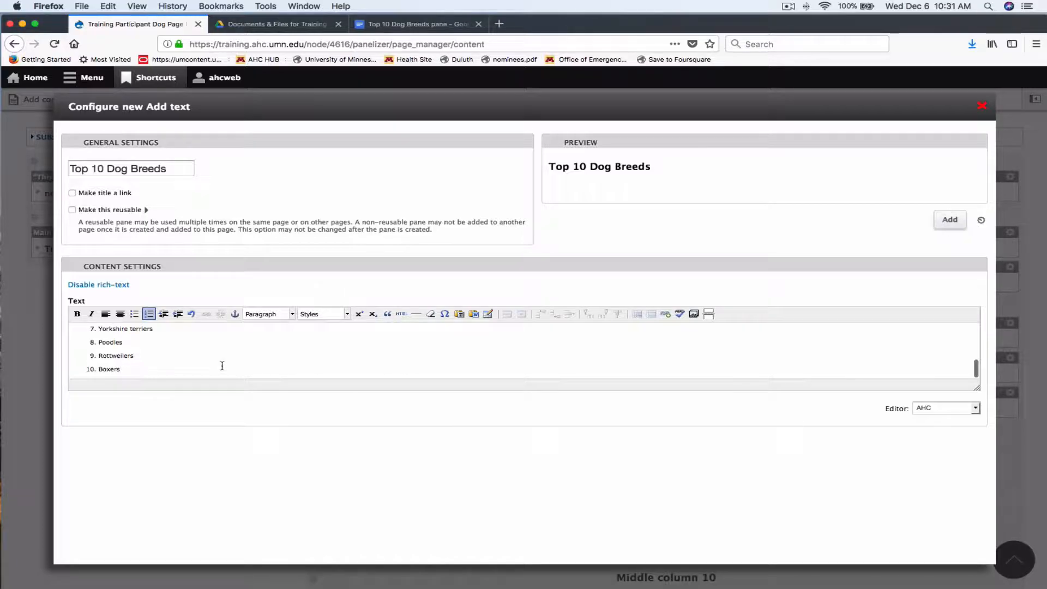
Step: Select the whole breed list in the pane's text, then remove its formatting and its list numbering
{"action": "scroll", "coordinate": [151, 526], "scroll_direction": "down", "scroll_amount": 3}
{"action": "scroll", "coordinate": [134, 497], "scroll_direction": "up", "scroll_amount": 5}
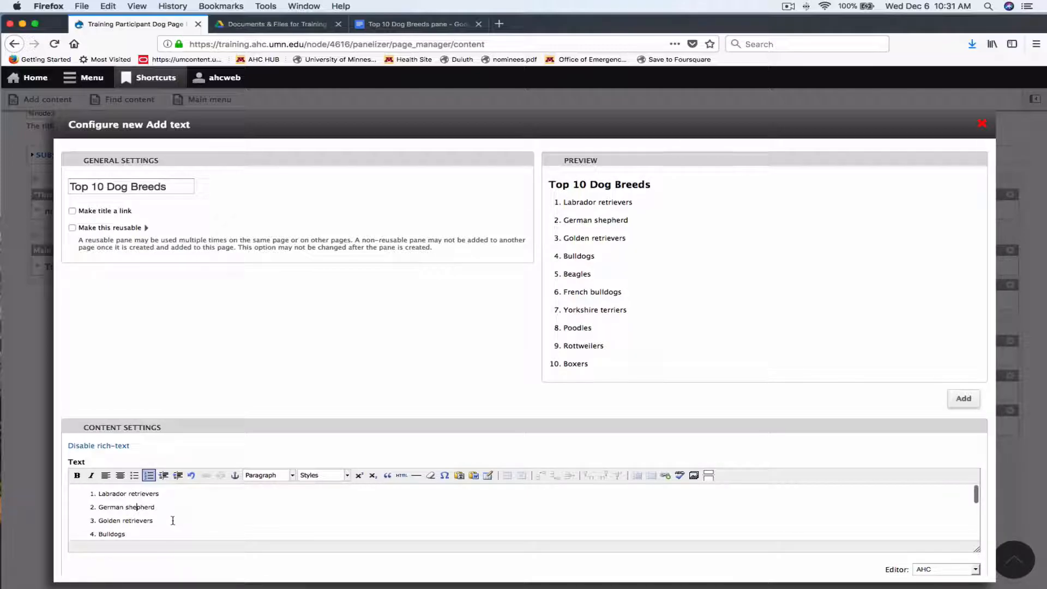
{"action": "key", "text": "super+a"}
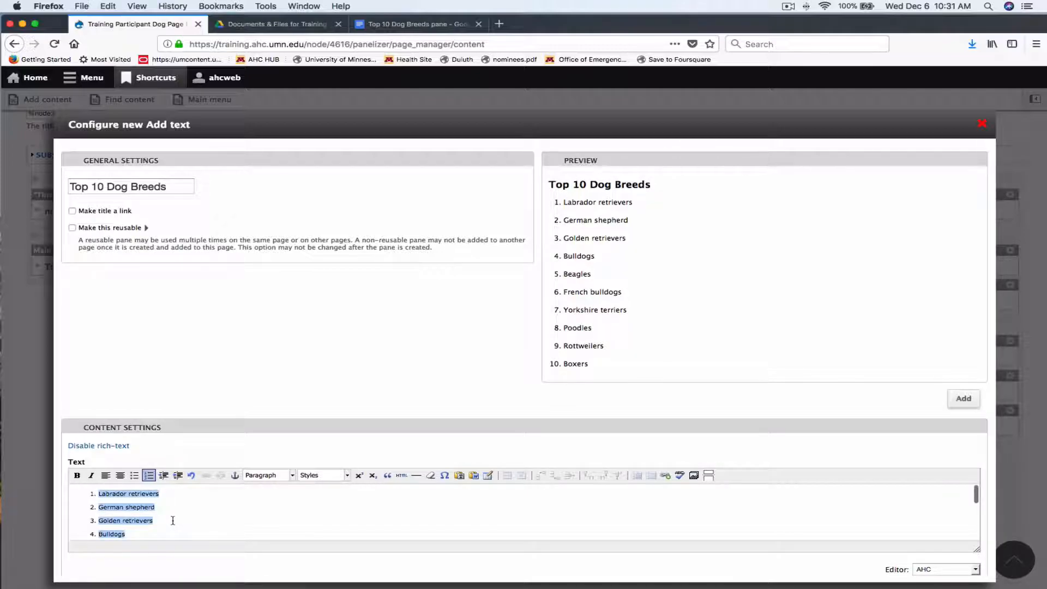
{"action": "left_click", "coordinate": [429, 476]}
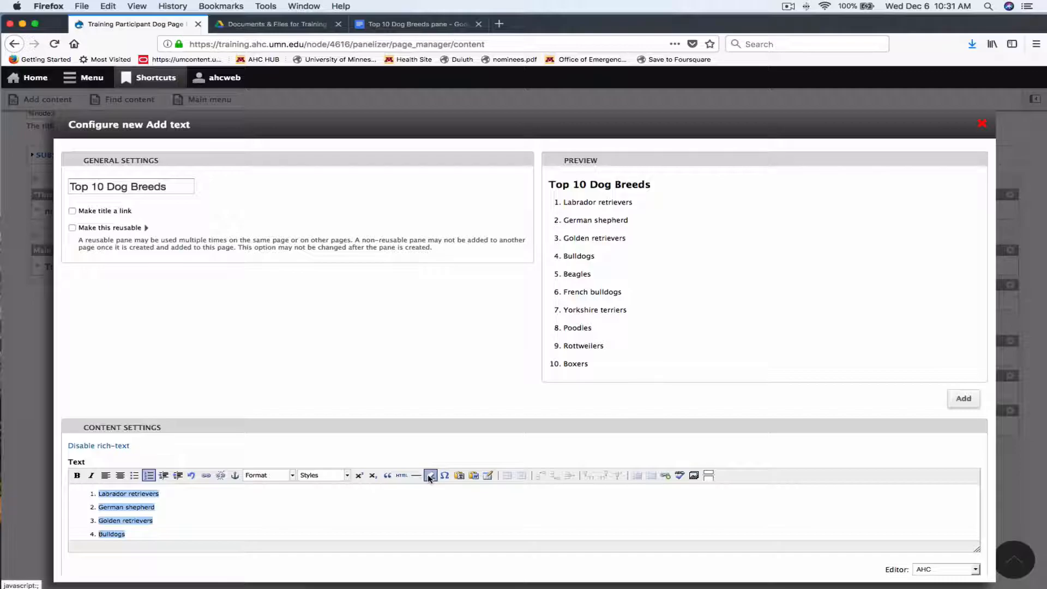
{"action": "left_click", "coordinate": [148, 476]}
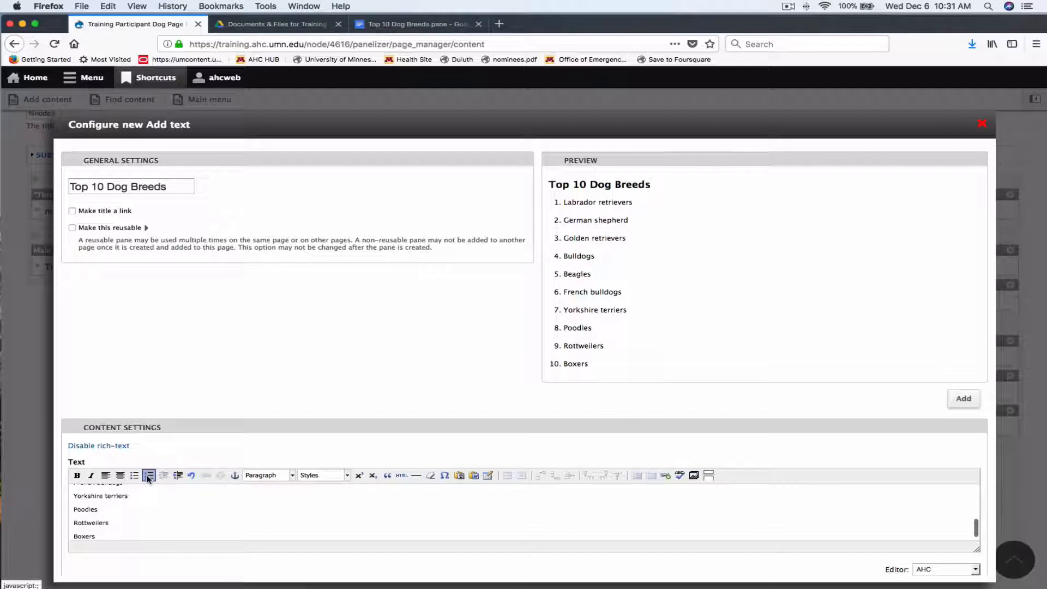
{"action": "scroll", "coordinate": [144, 513], "scroll_direction": "up", "scroll_amount": 3}
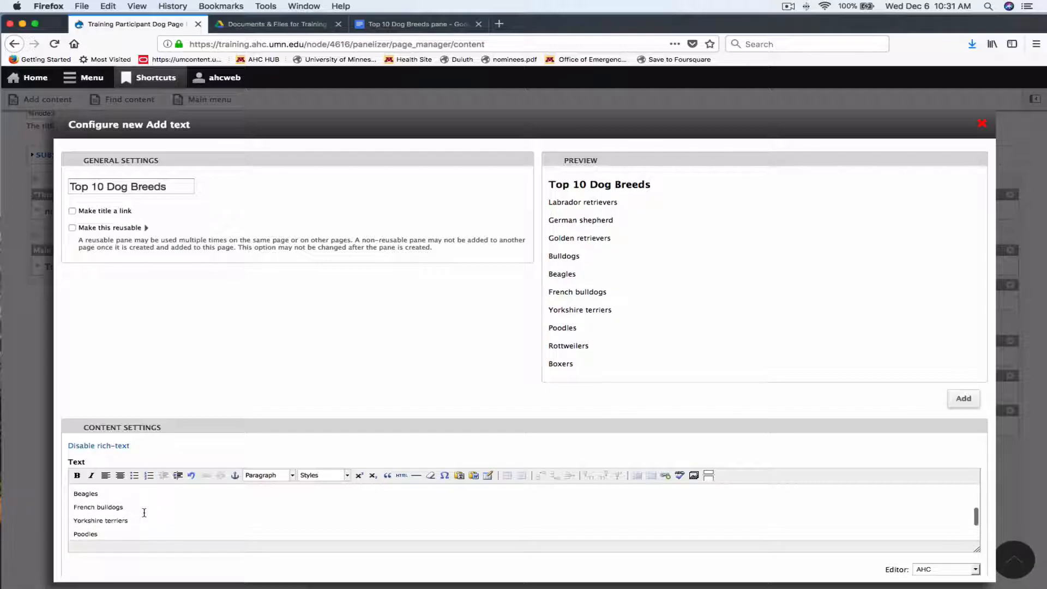
{"action": "scroll", "coordinate": [144, 512], "scroll_direction": "up", "scroll_amount": 2}
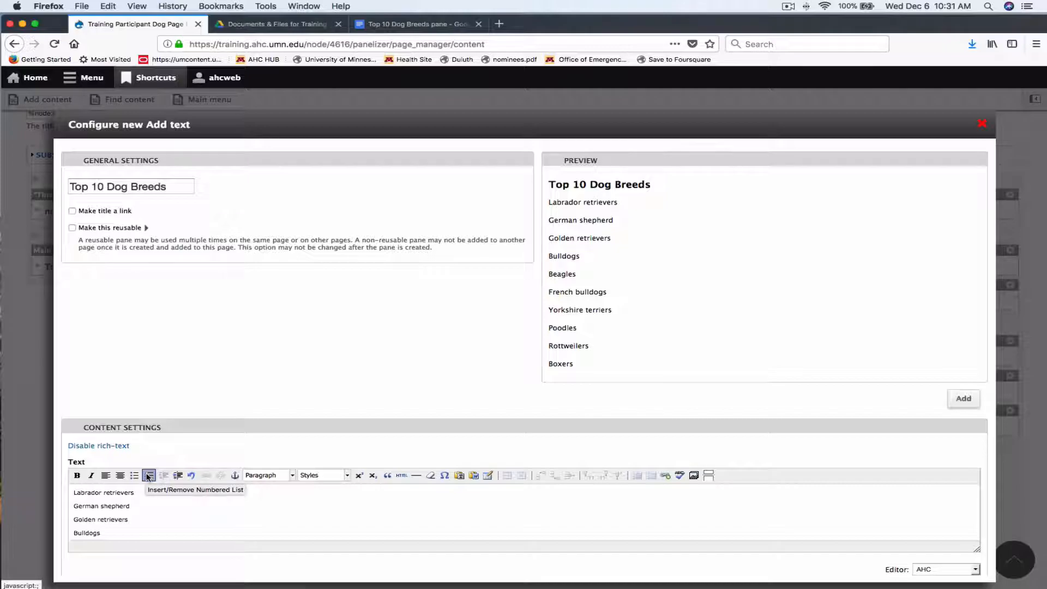
Step: Format all ten breeds in the pane's text as a numbered list and add the pane to Middle column 3
{"action": "left_click", "coordinate": [142, 521]}
{"action": "left_click_drag", "start_coordinate": [75, 493], "coordinate": [149, 528]}
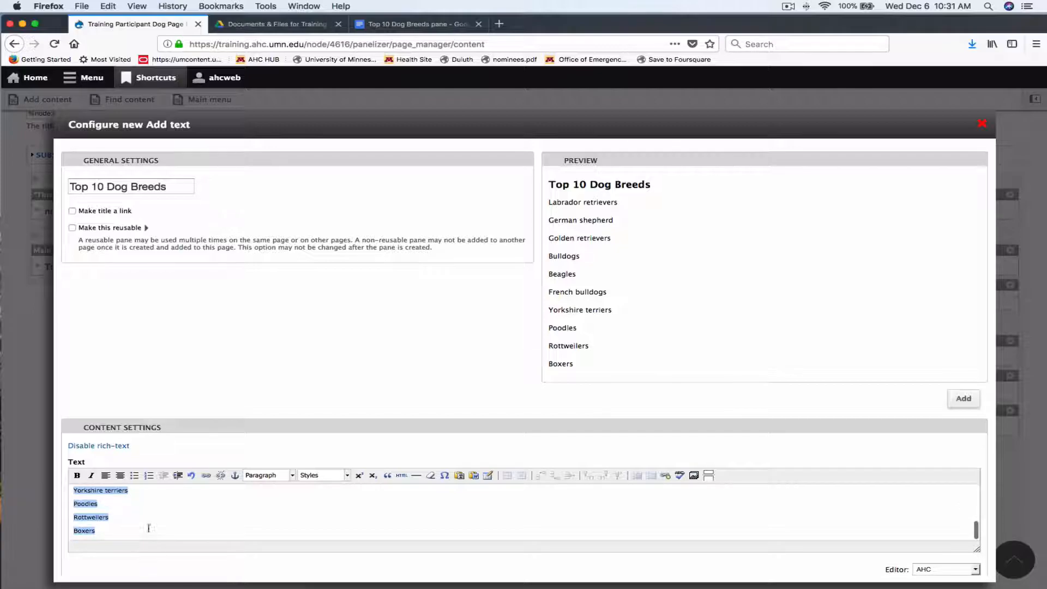
{"action": "left_click", "coordinate": [148, 476]}
{"action": "scroll", "coordinate": [185, 524], "scroll_direction": "up", "scroll_amount": 1}
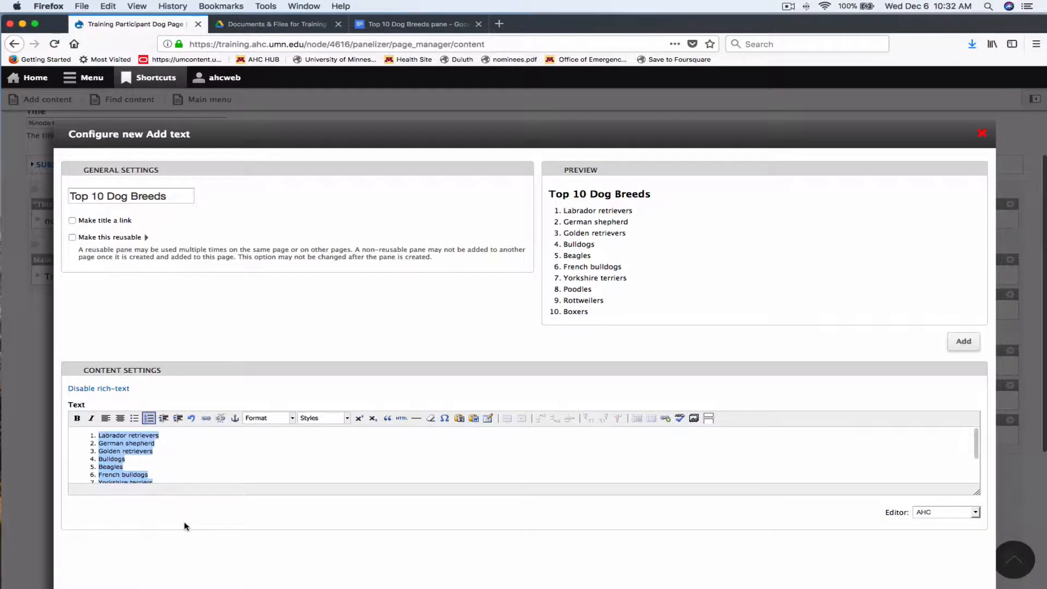
{"action": "scroll", "coordinate": [181, 473], "scroll_direction": "up", "scroll_amount": 1}
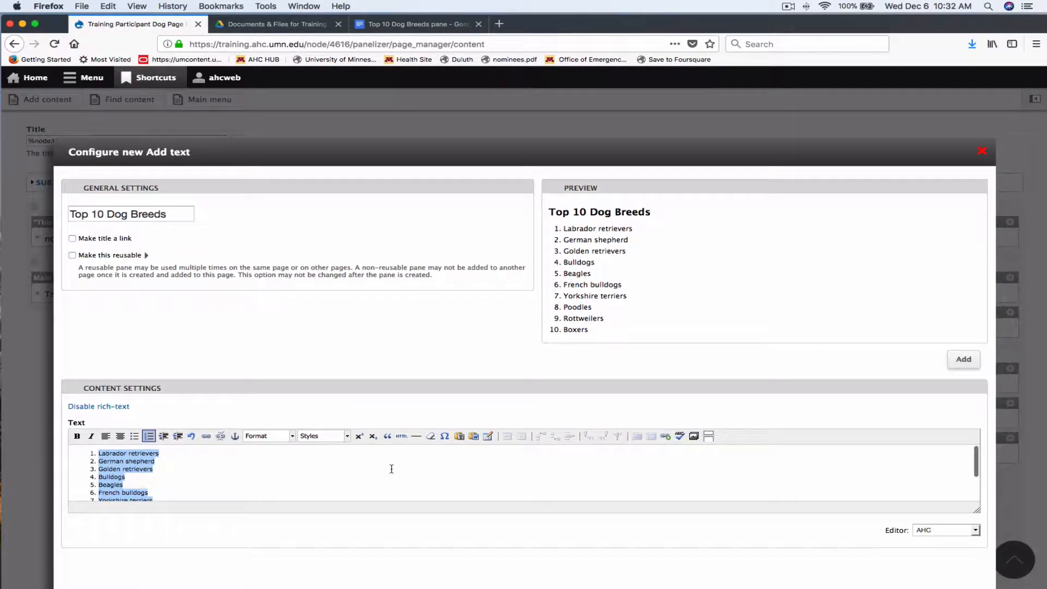
{"action": "scroll", "coordinate": [391, 464], "scroll_direction": "up", "scroll_amount": 2}
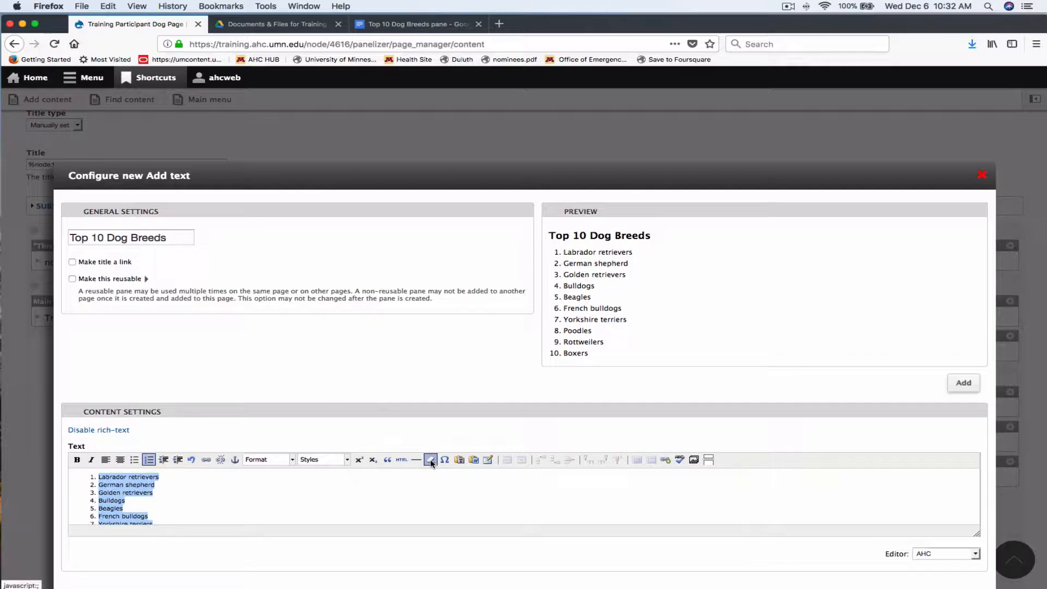
{"action": "left_click", "coordinate": [431, 497]}
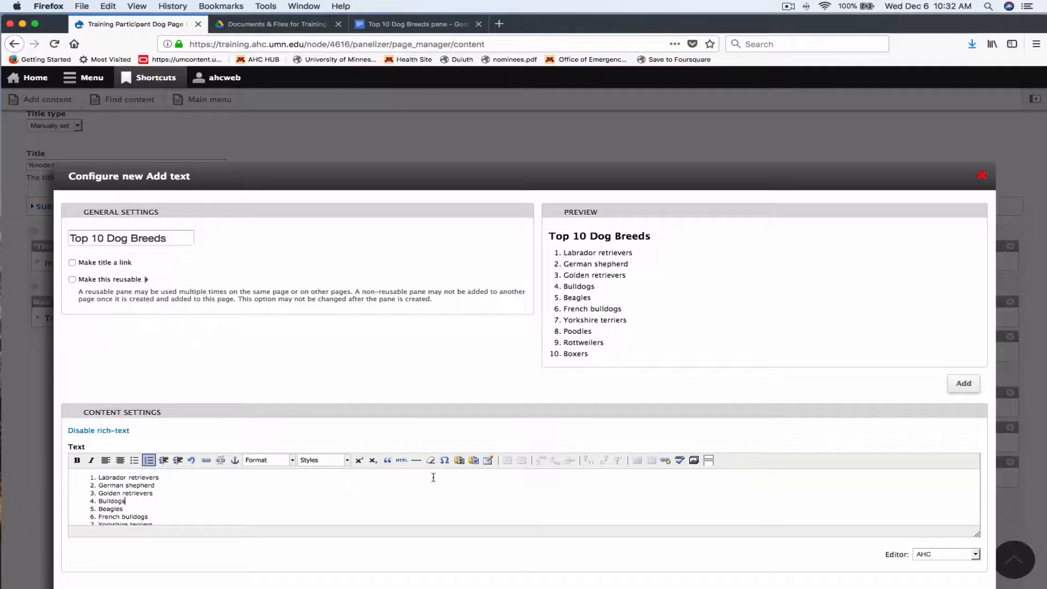
{"action": "left_click", "coordinate": [956, 386]}
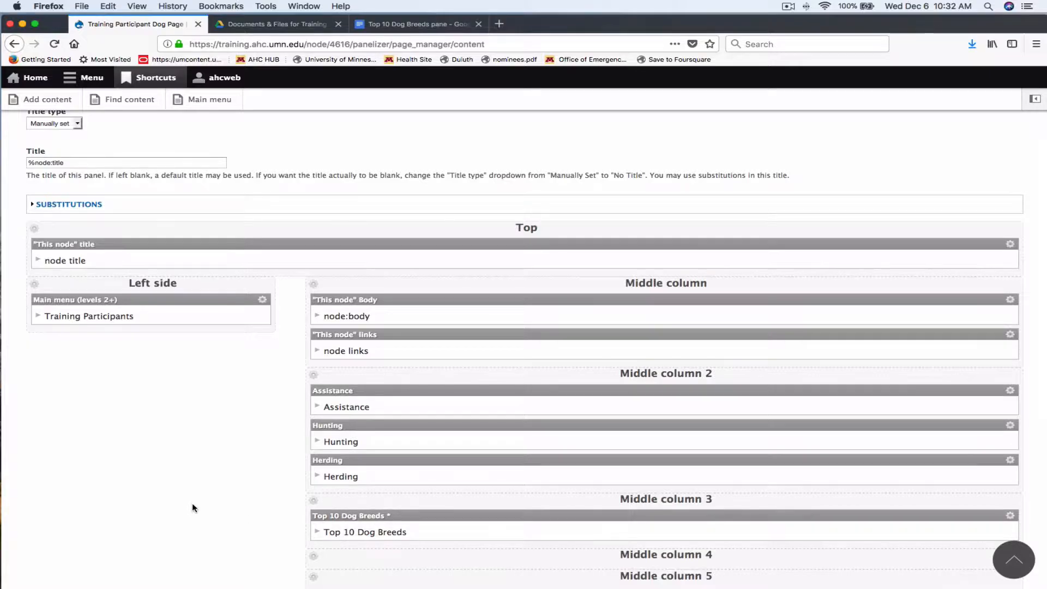
Step: Enter the revision note "Added a new pane of content - Top 10 dog breeds" and save the page's panel content
{"action": "scroll", "coordinate": [192, 510], "scroll_direction": "down", "scroll_amount": 5}
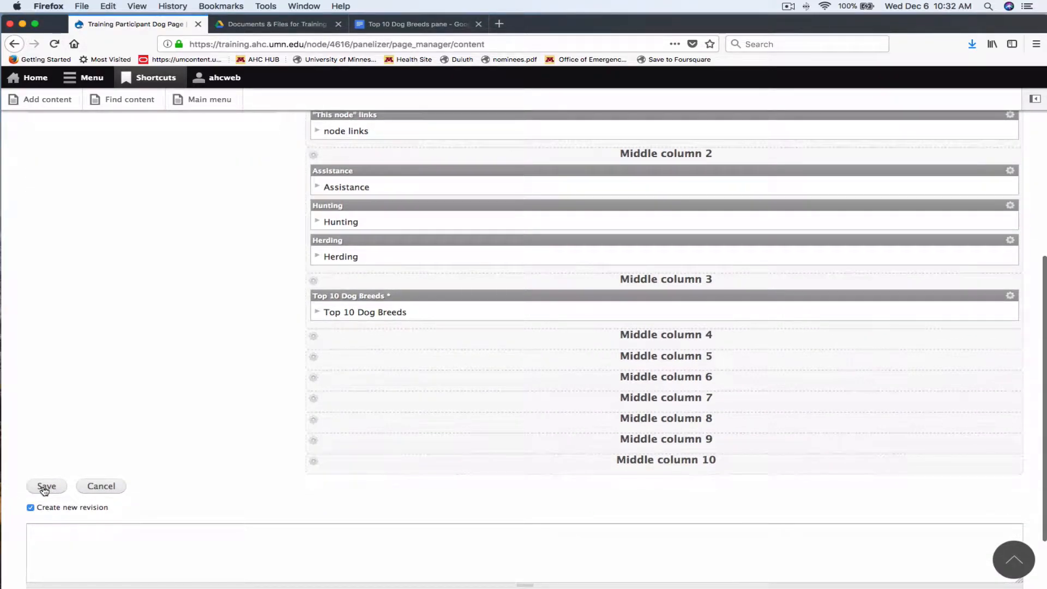
{"action": "left_click", "coordinate": [222, 539]}
{"action": "type", "text": "Added a new pane of content - To"}
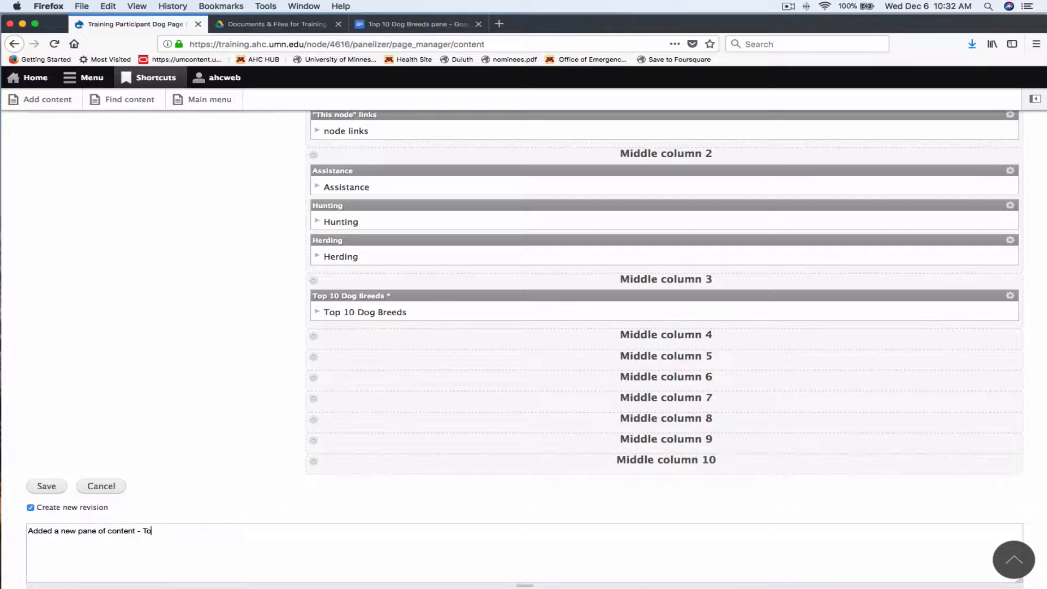
{"action": "type", "text": " dog breeds"}
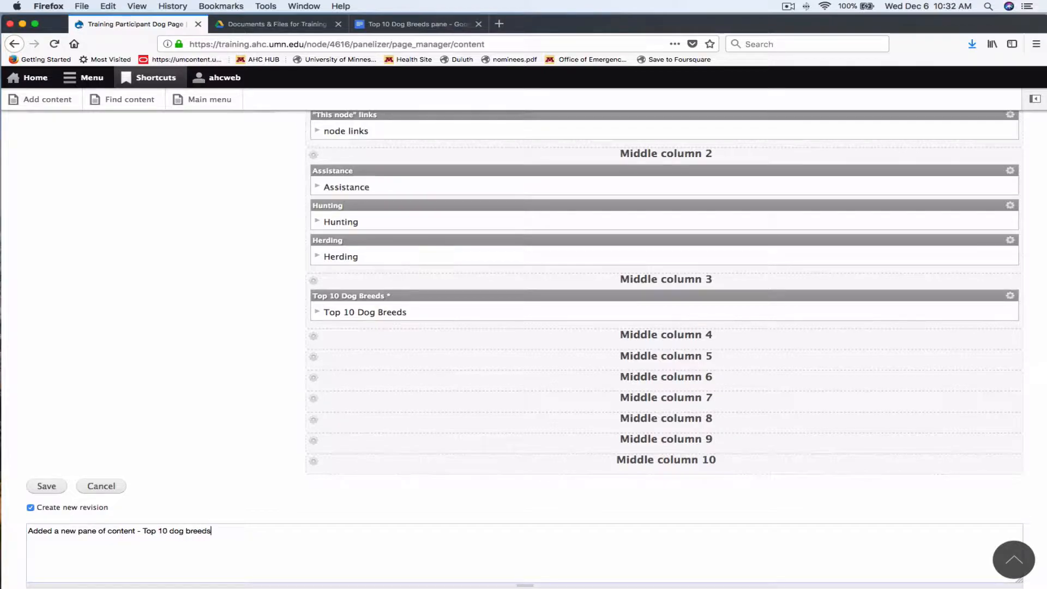
{"action": "left_click", "coordinate": [41, 488]}
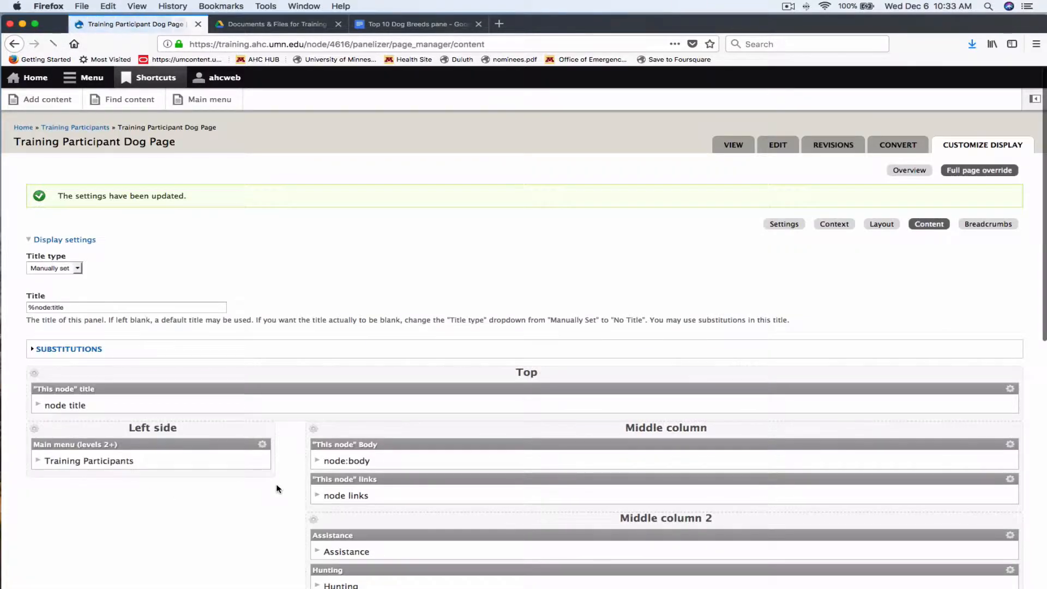
Step: View the Training Participant Dog Page and examine the Top 10 Dog Breeds list below the roles of dogs section
{"action": "left_click", "coordinate": [734, 146]}
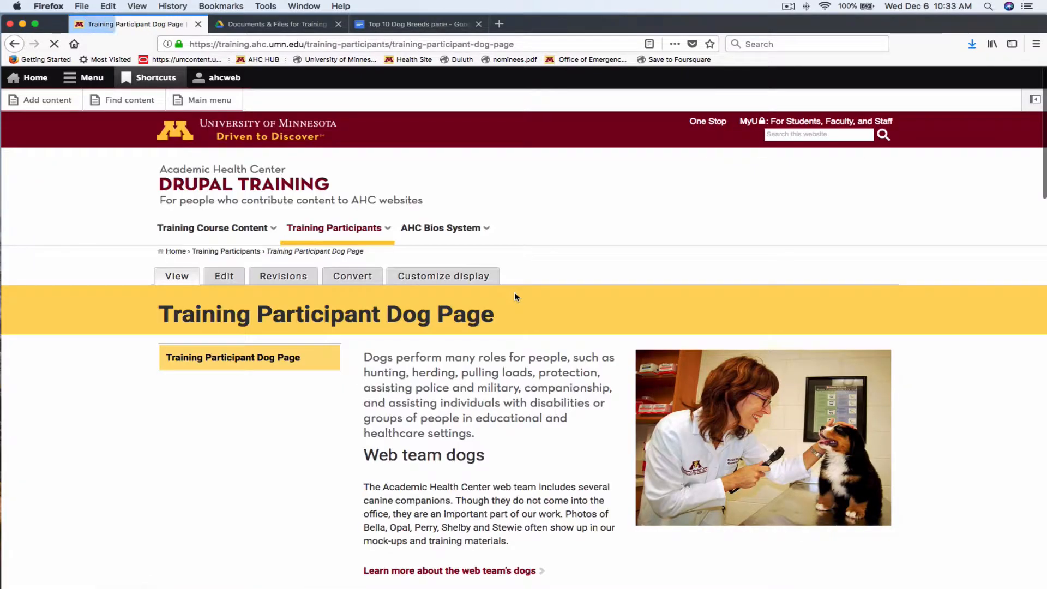
{"action": "scroll", "coordinate": [515, 292], "scroll_direction": "down", "scroll_amount": 15}
{"action": "scroll", "coordinate": [515, 293], "scroll_direction": "down", "scroll_amount": 10}
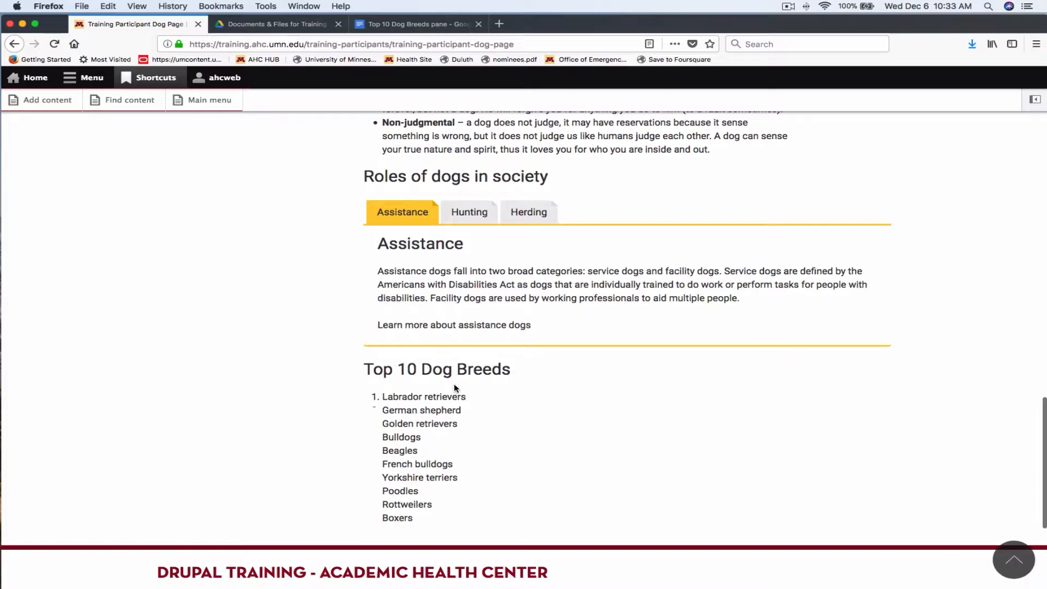
{"action": "left_click_drag", "start_coordinate": [373, 370], "coordinate": [415, 505]}
{"action": "left_click", "coordinate": [412, 520]}
{"action": "scroll", "coordinate": [414, 517], "scroll_direction": "down", "scroll_amount": 2}
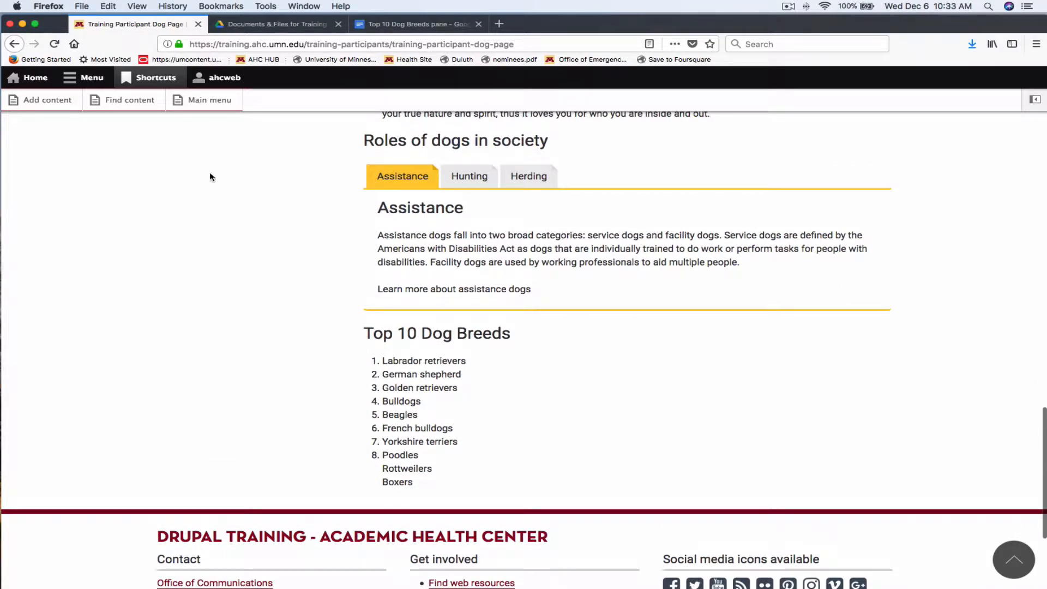
Step: Reload the page and check the numbering of the Top 10 Dog Breeds list, then return to the page's beginning
{"action": "left_click", "coordinate": [54, 44]}
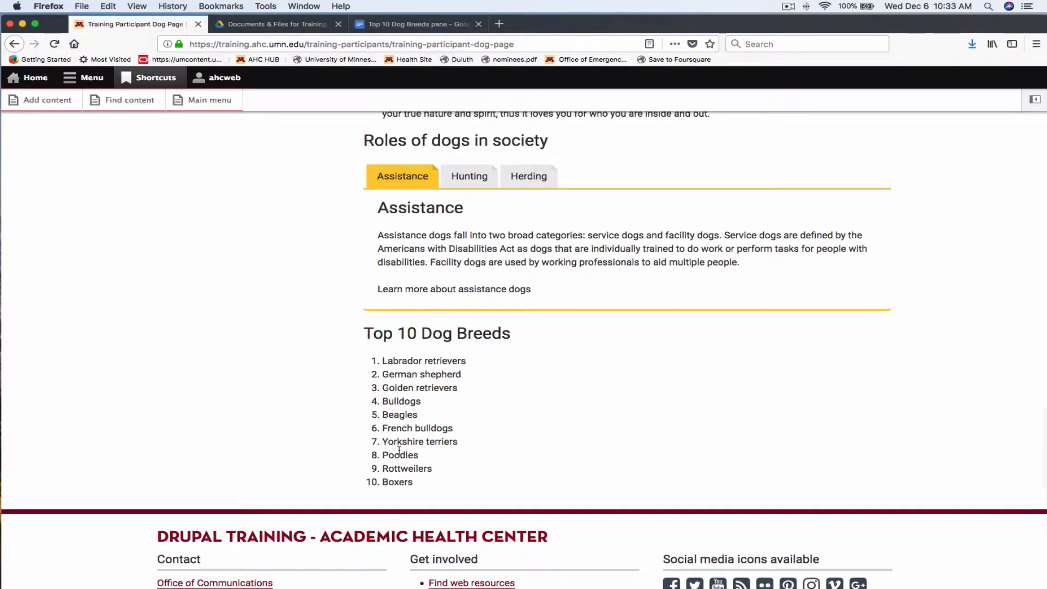
{"action": "left_click_drag", "start_coordinate": [413, 483], "coordinate": [445, 459]}
{"action": "left_click", "coordinate": [402, 370]}
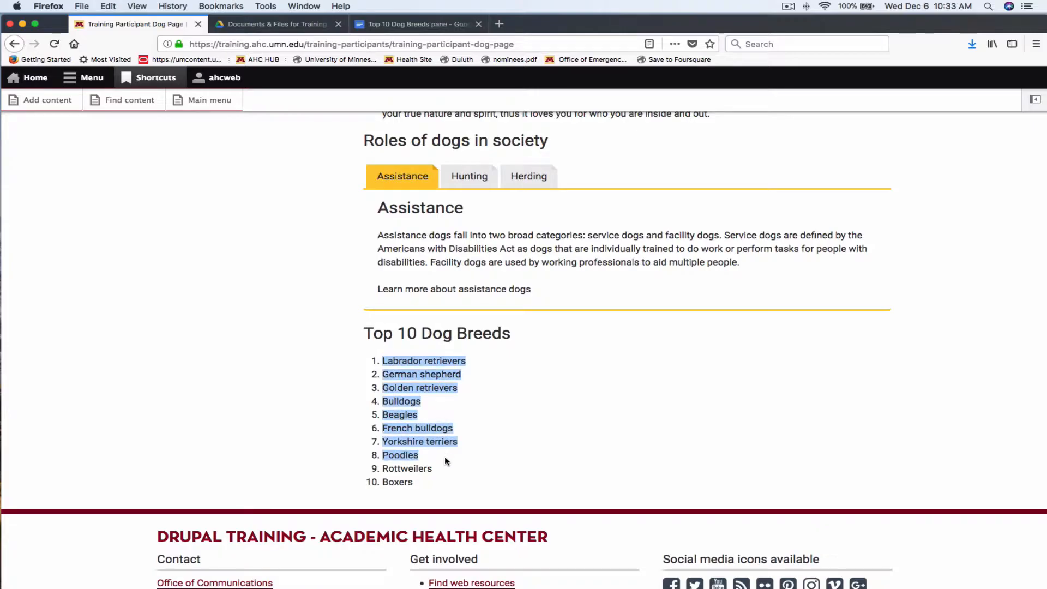
{"action": "left_click", "coordinate": [414, 483]}
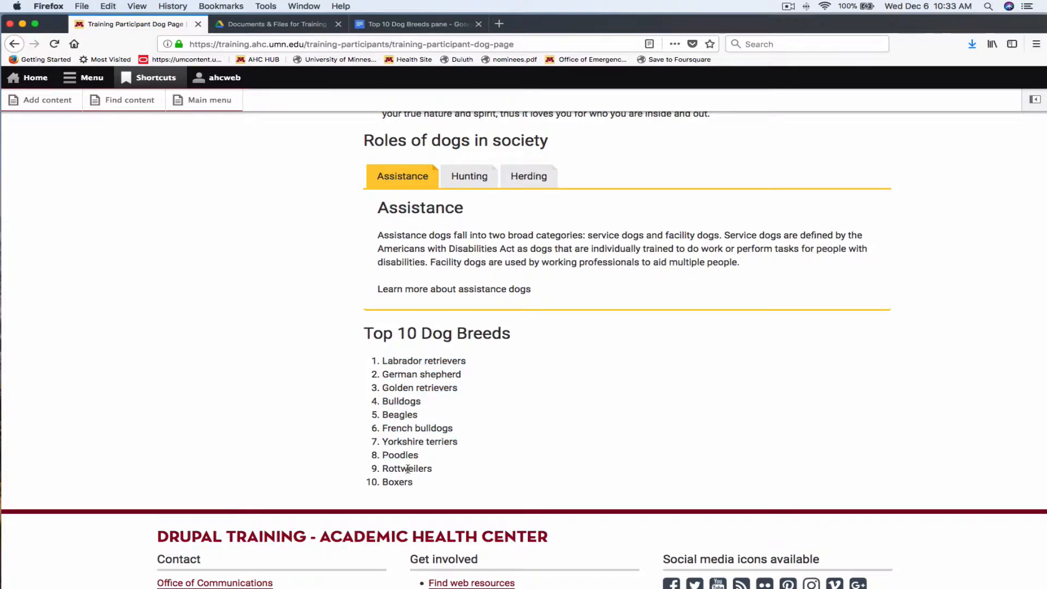
{"action": "scroll", "coordinate": [406, 478], "scroll_direction": "up", "scroll_amount": 10}
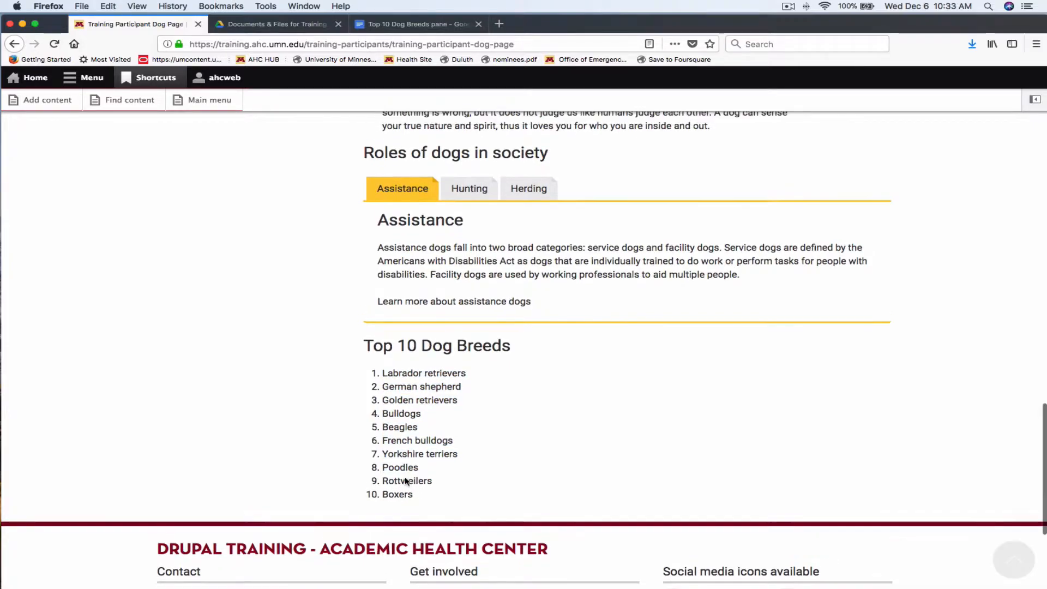
{"action": "scroll", "coordinate": [405, 479], "scroll_direction": "up", "scroll_amount": 10}
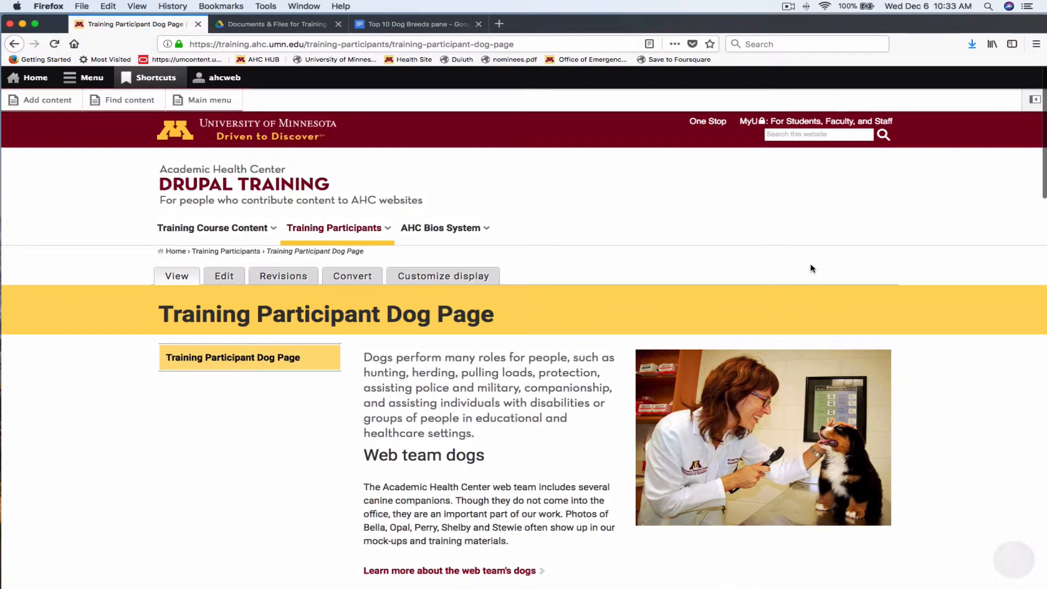